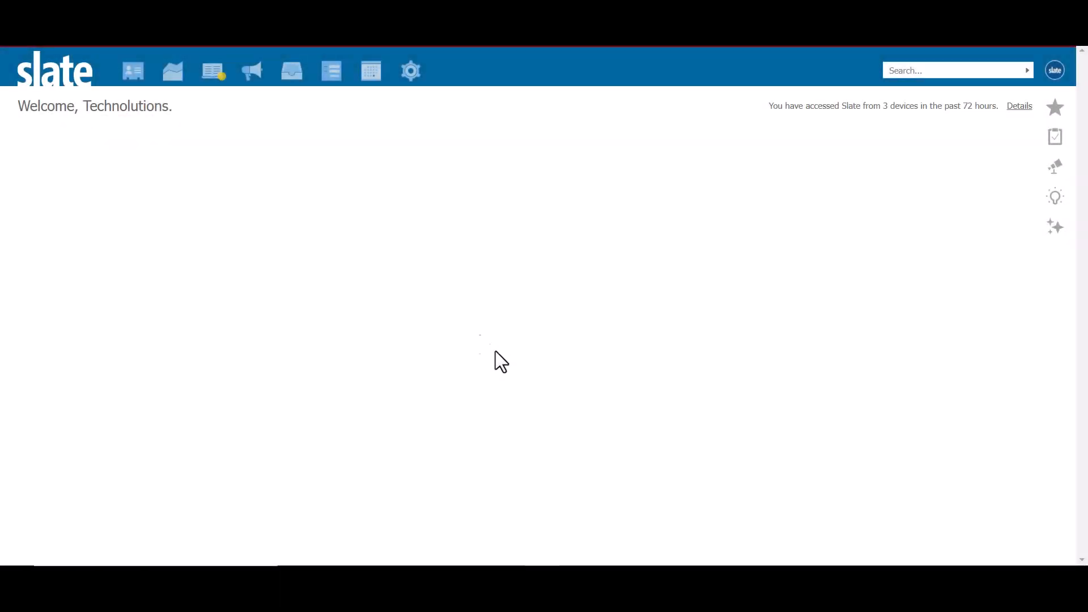
Create a quick query of type Configurable Joins in the Records category with Person as the base.
mouse_move(170, 90)
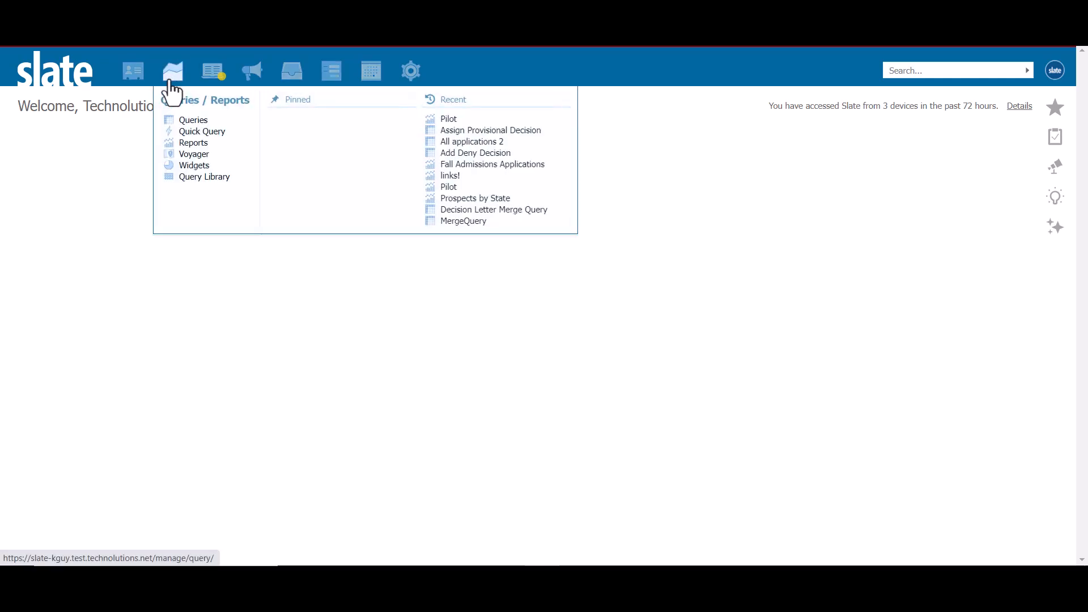
click(187, 133)
click(429, 189)
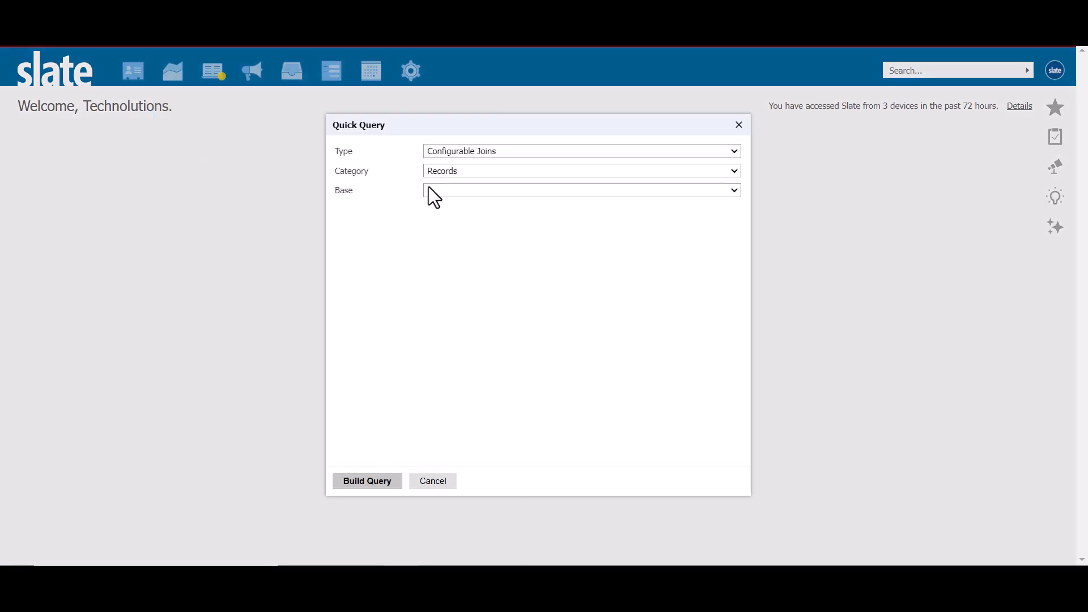
click(433, 324)
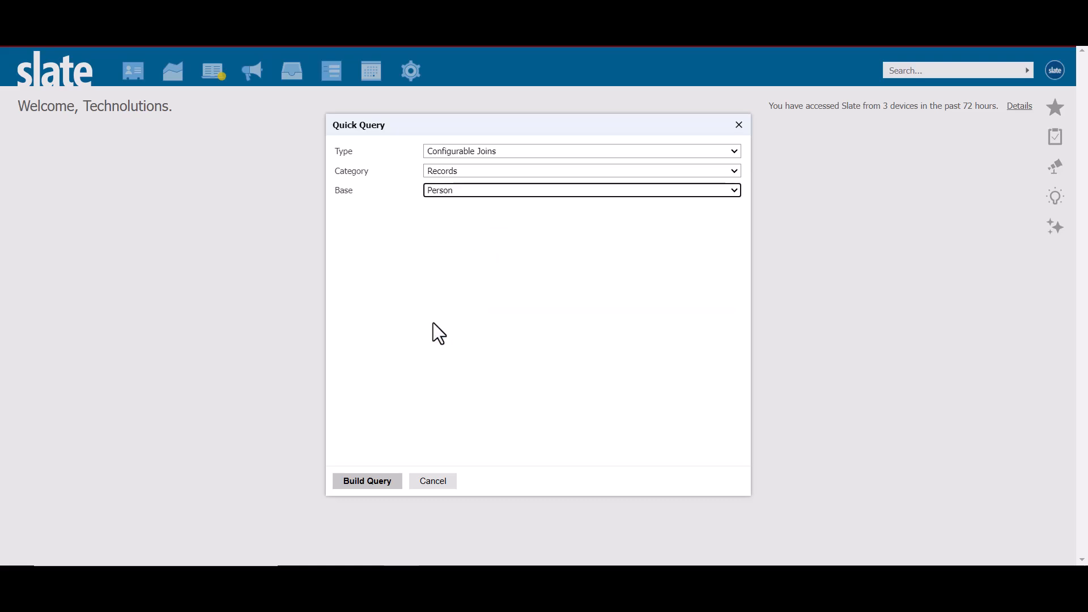
click(379, 481)
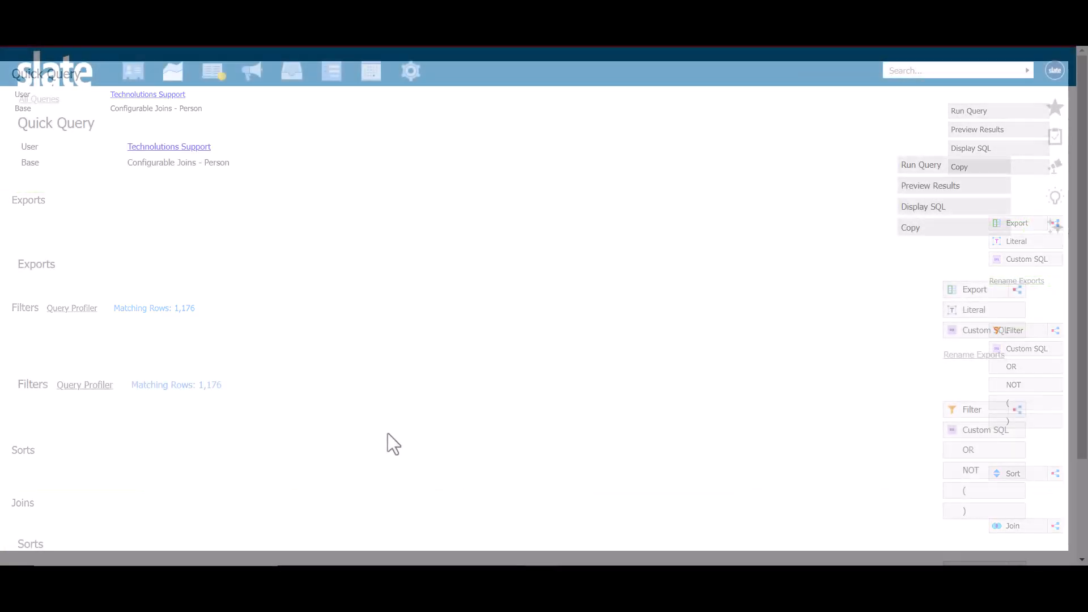
Add the person's Reference ID and Student Type as exports and preview the query results.
click(956, 287)
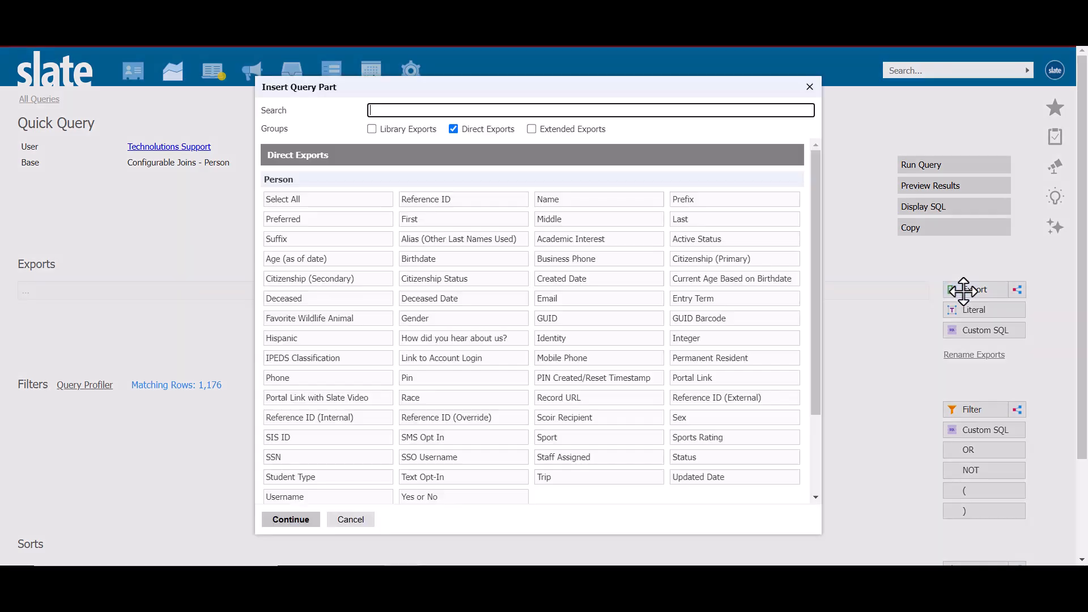
click(474, 201)
click(351, 478)
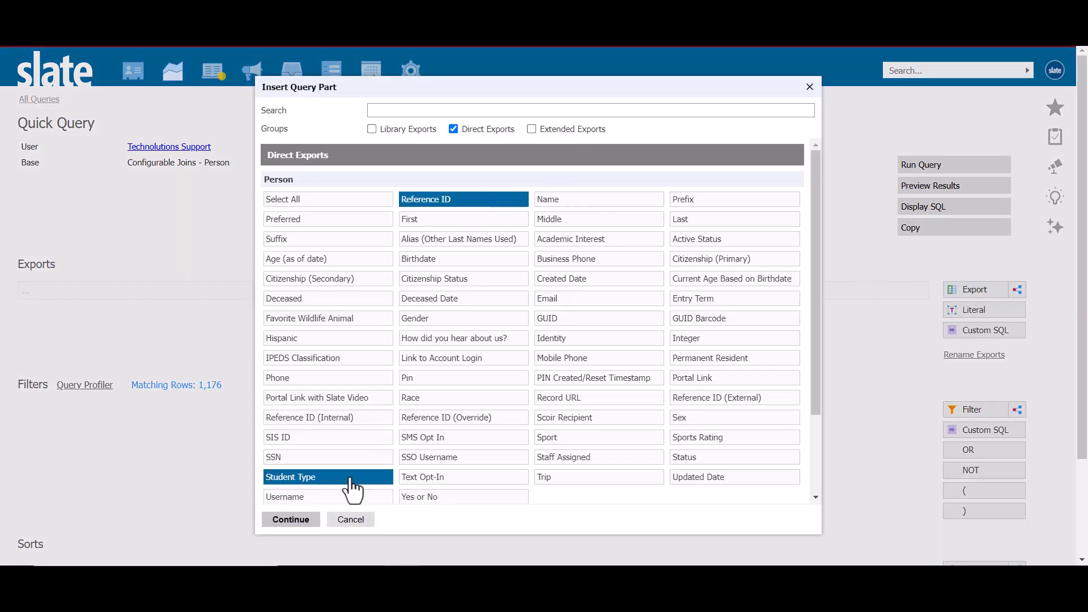
click(304, 520)
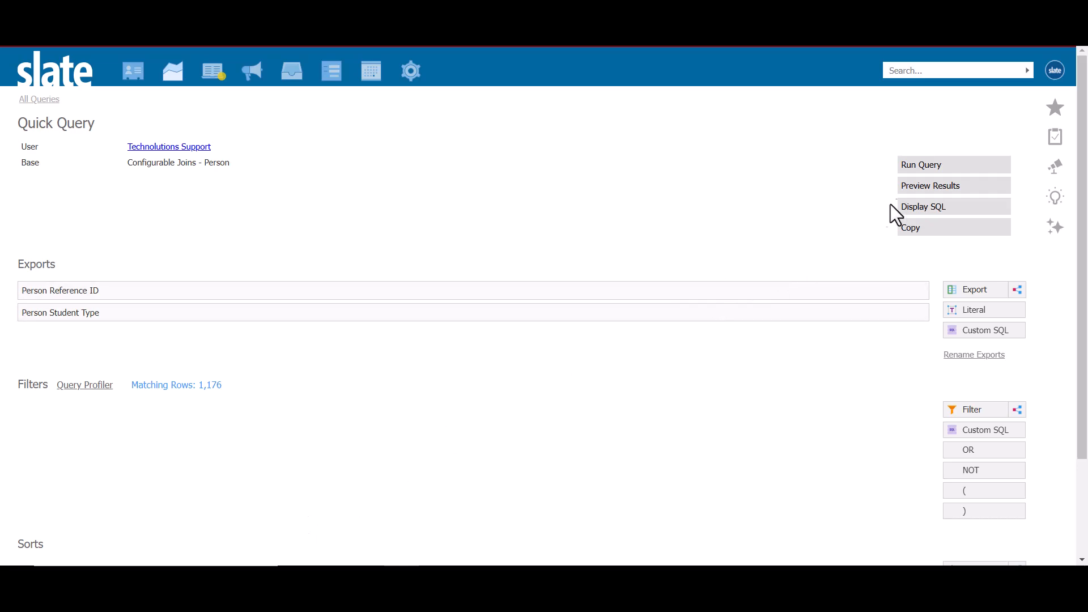
click(913, 187)
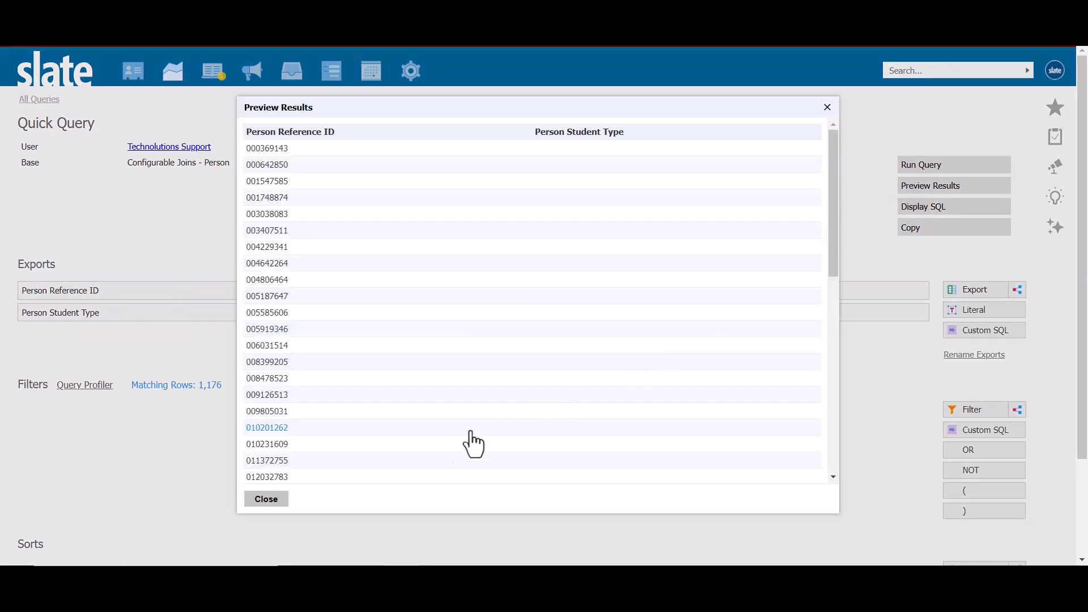
click(271, 501)
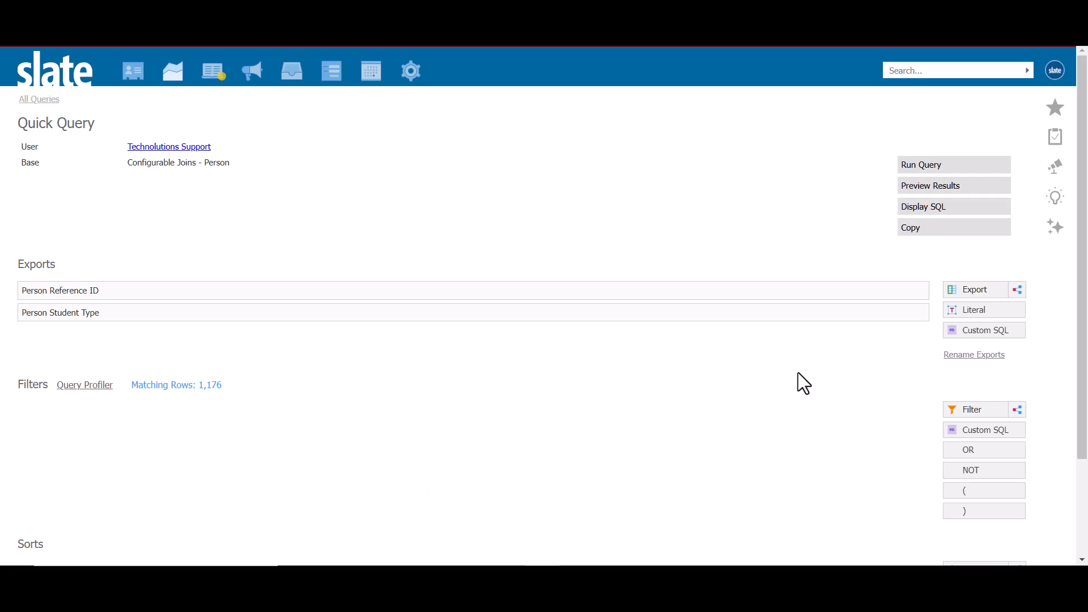
Add a Student Type filter set to IN First Year and preview the filtered results.
click(967, 409)
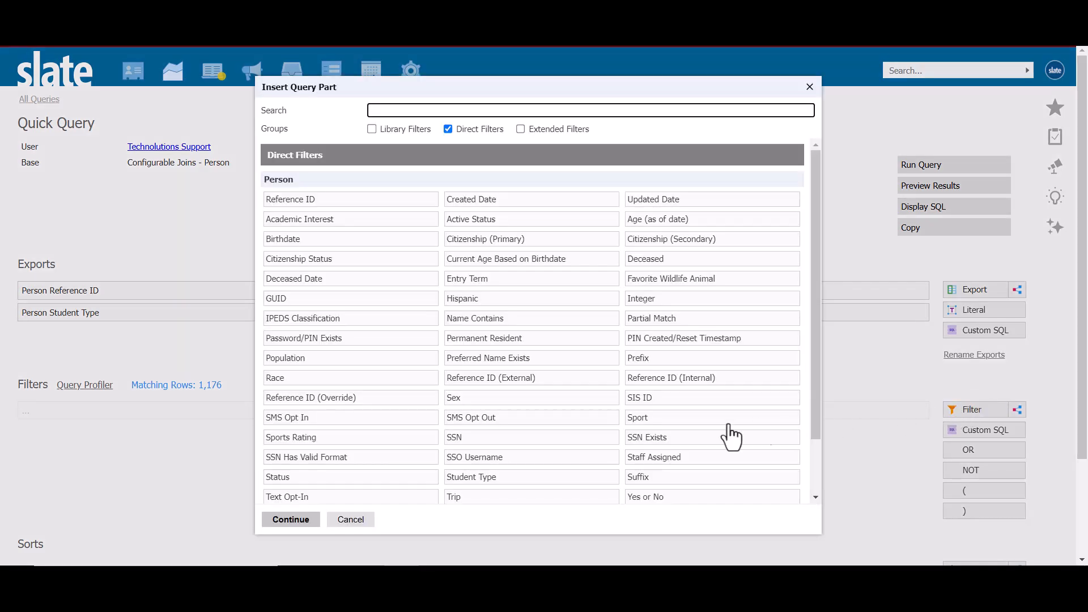
click(491, 479)
click(289, 520)
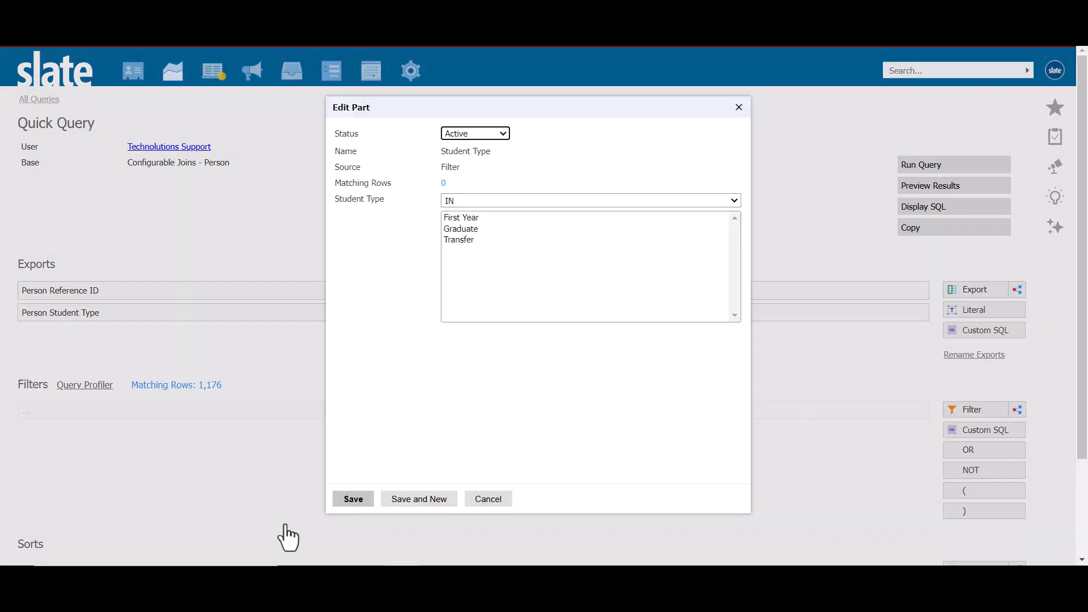
click(461, 220)
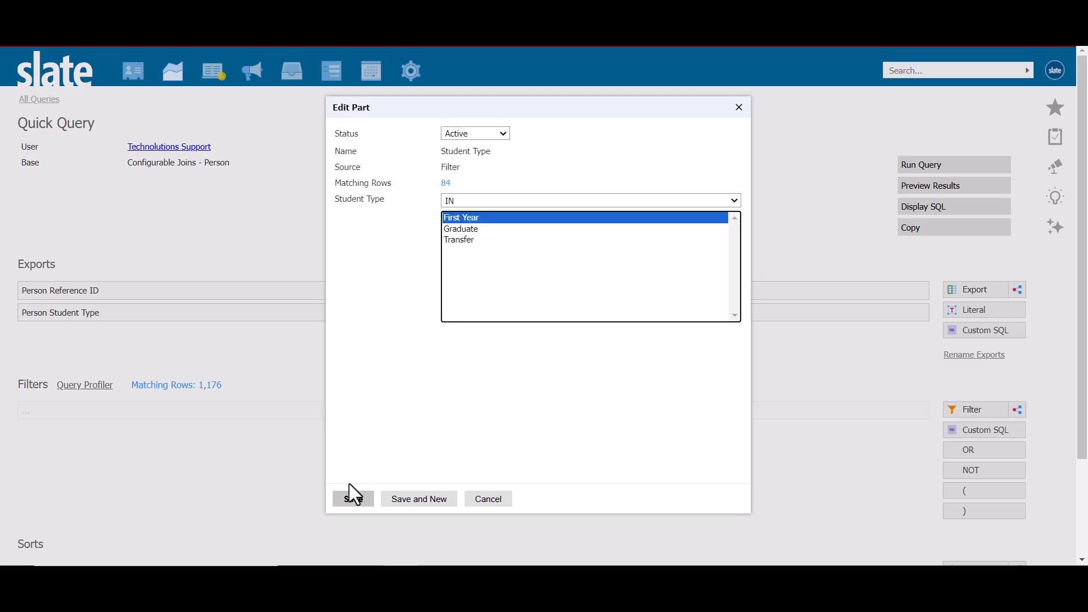
click(354, 500)
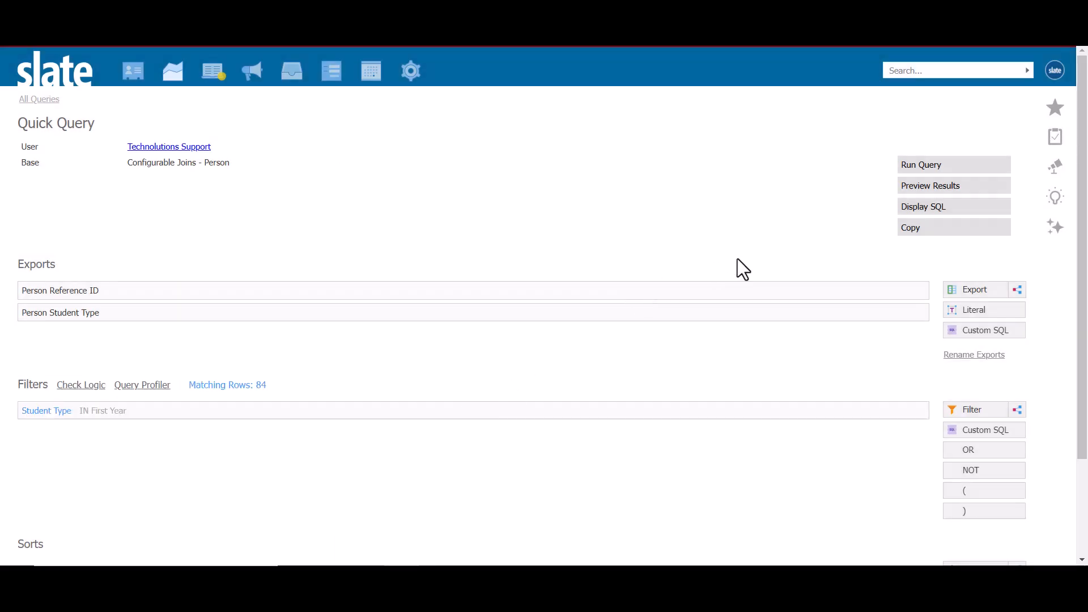
click(920, 180)
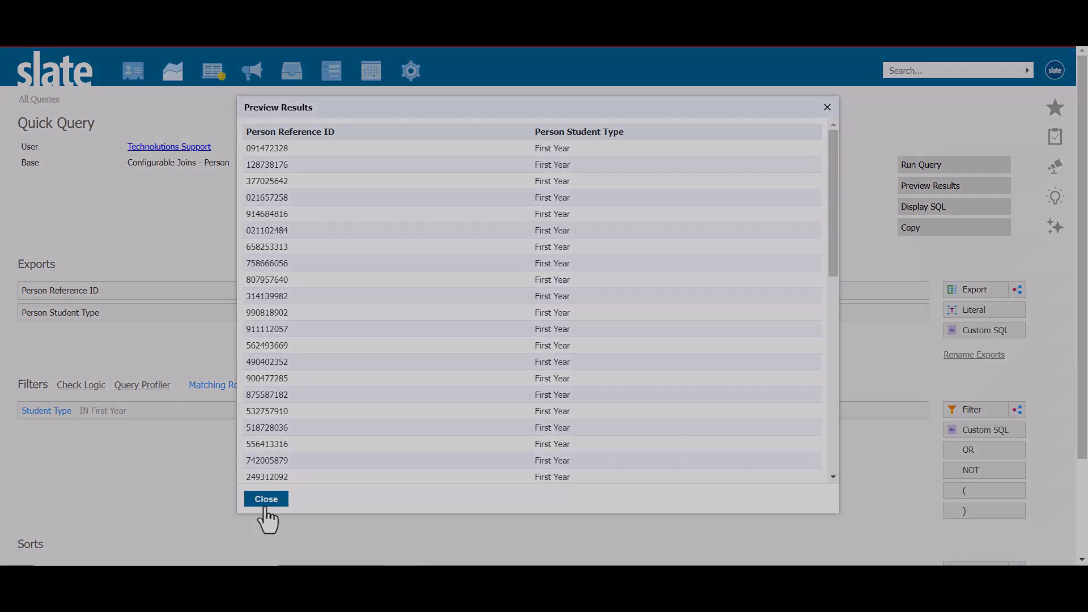
click(267, 500)
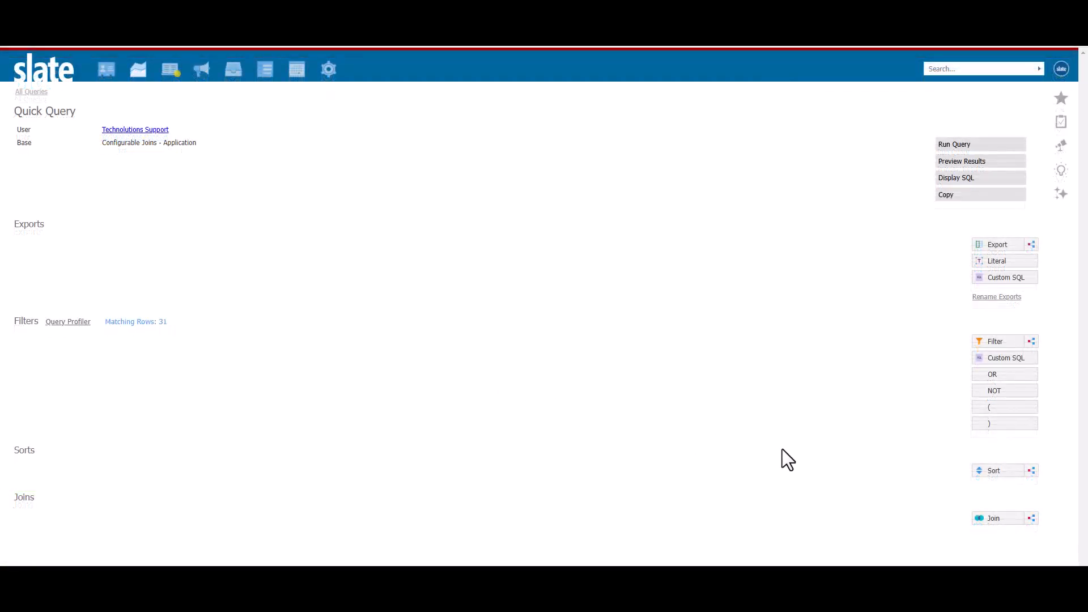
Add a Person join to the Application-based quick query and save it with its default settings.
click(1003, 518)
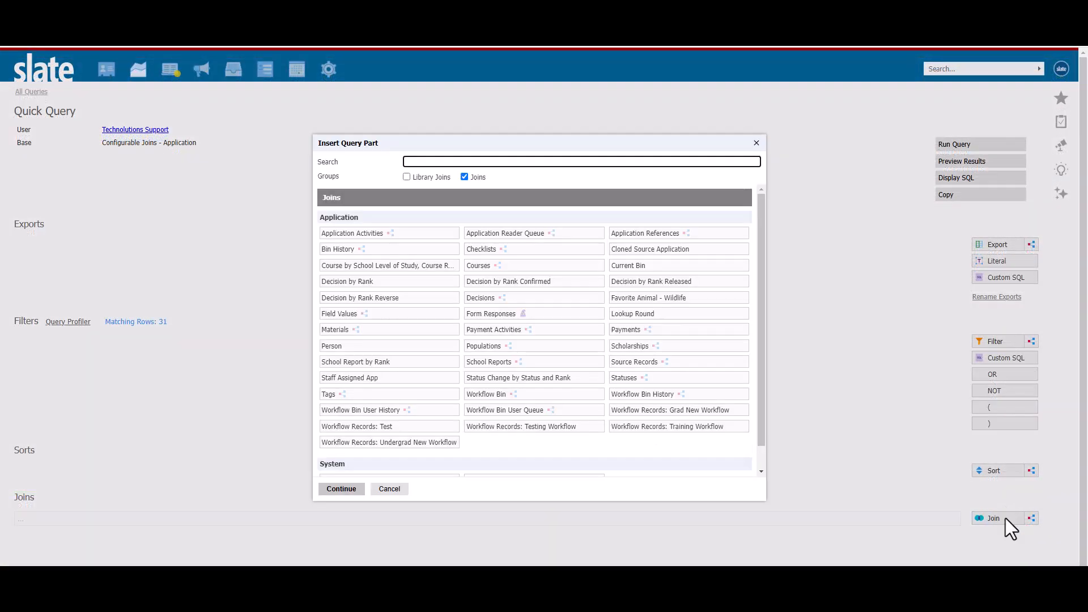
click(339, 346)
click(343, 488)
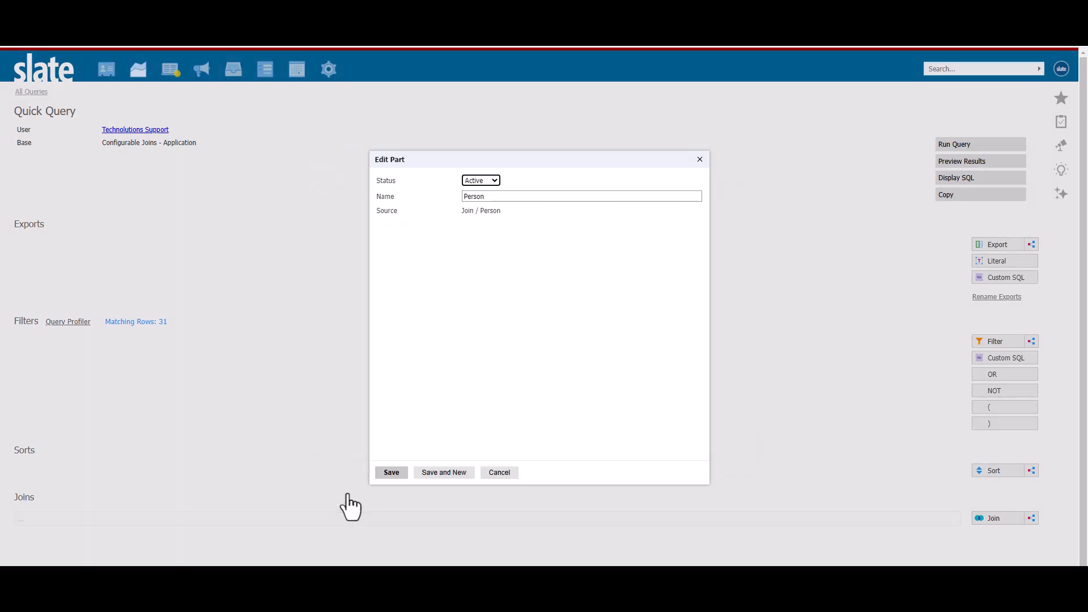
click(391, 474)
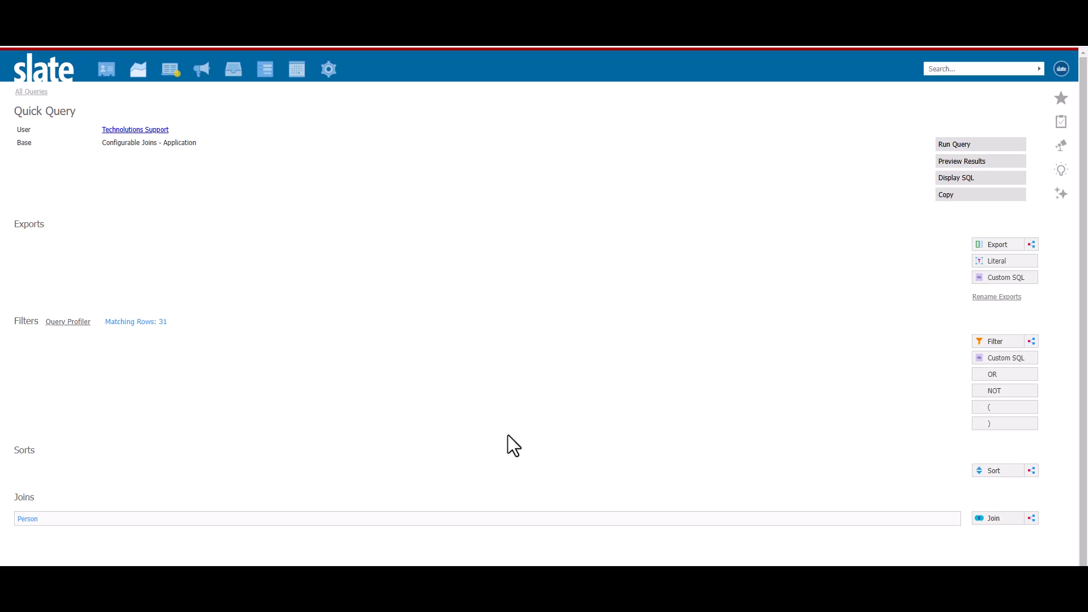
Examine the direct filters offered with the Person join without adding any, and open the list of available exports.
click(996, 337)
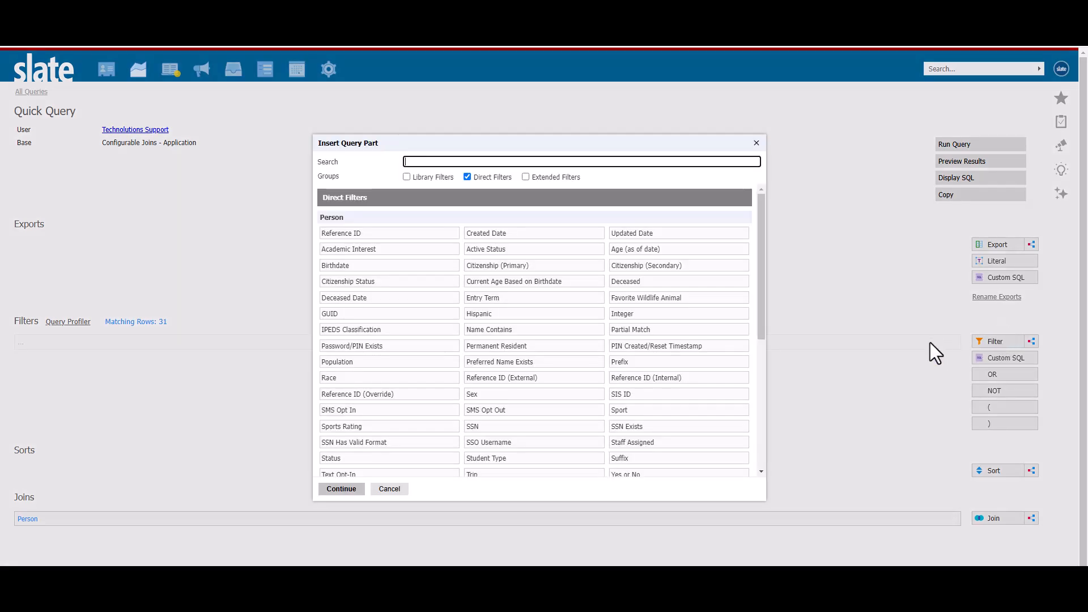
click(390, 489)
click(990, 244)
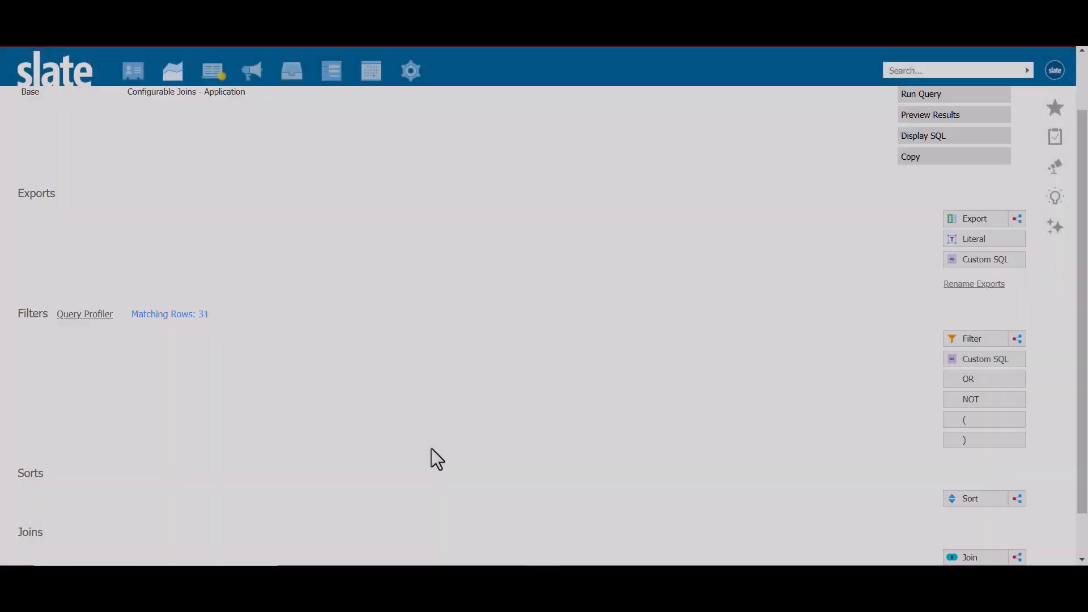
Add the Decisions subquery join to the application query, keeping the dependent subquery type and row offset 1.
scroll(431, 448, down, 1)
click(967, 505)
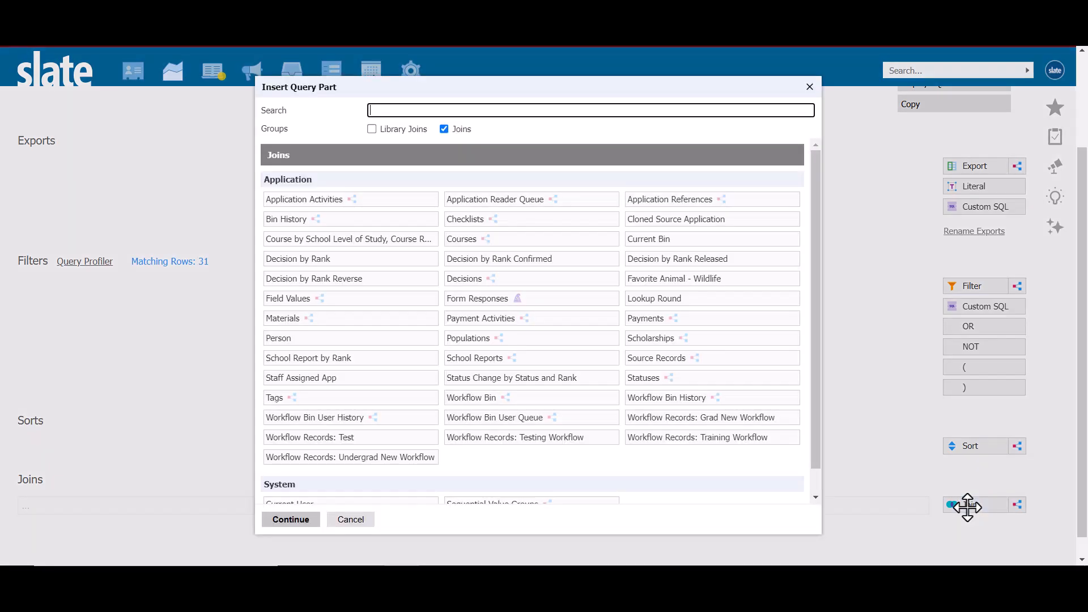
click(471, 279)
click(283, 520)
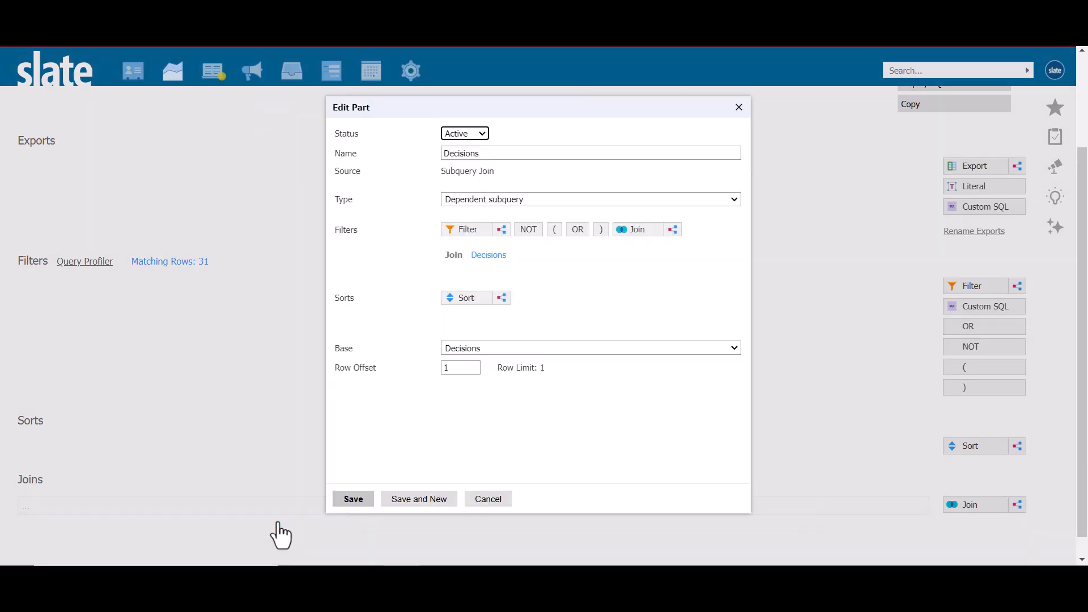
click(356, 493)
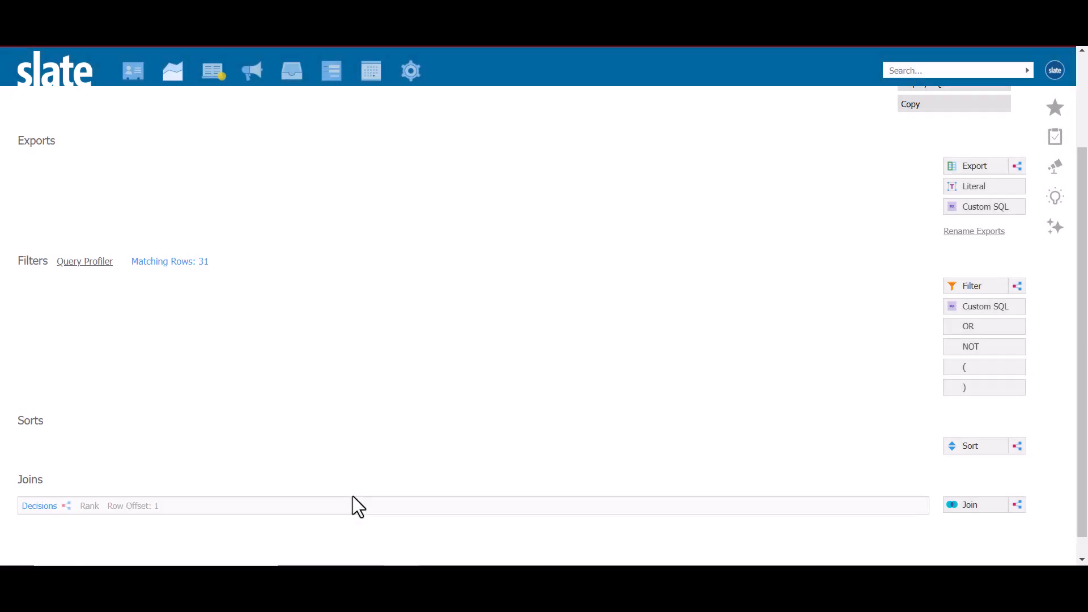
Export the Name from the Decisions join and the application's Reference ID, and preview the results.
click(972, 165)
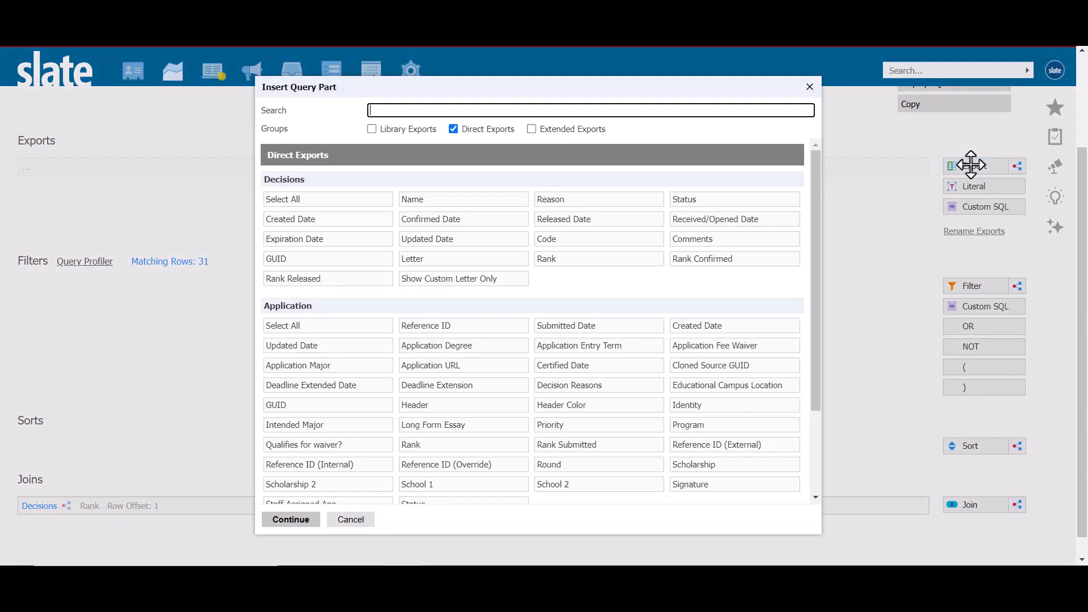
click(461, 203)
click(462, 327)
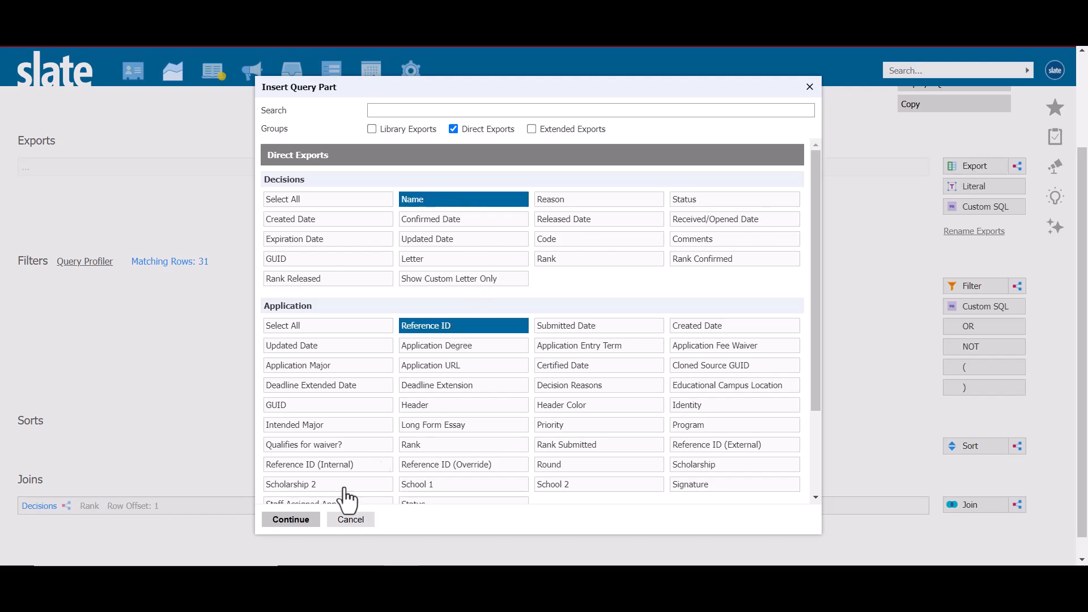
click(299, 519)
scroll(519, 424, up, 2)
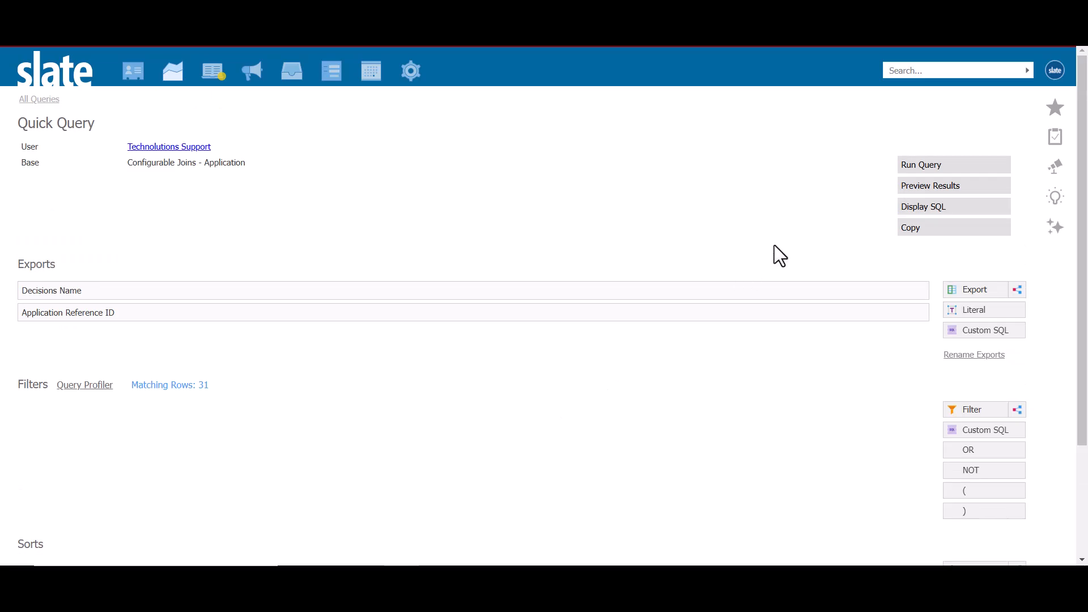
click(915, 187)
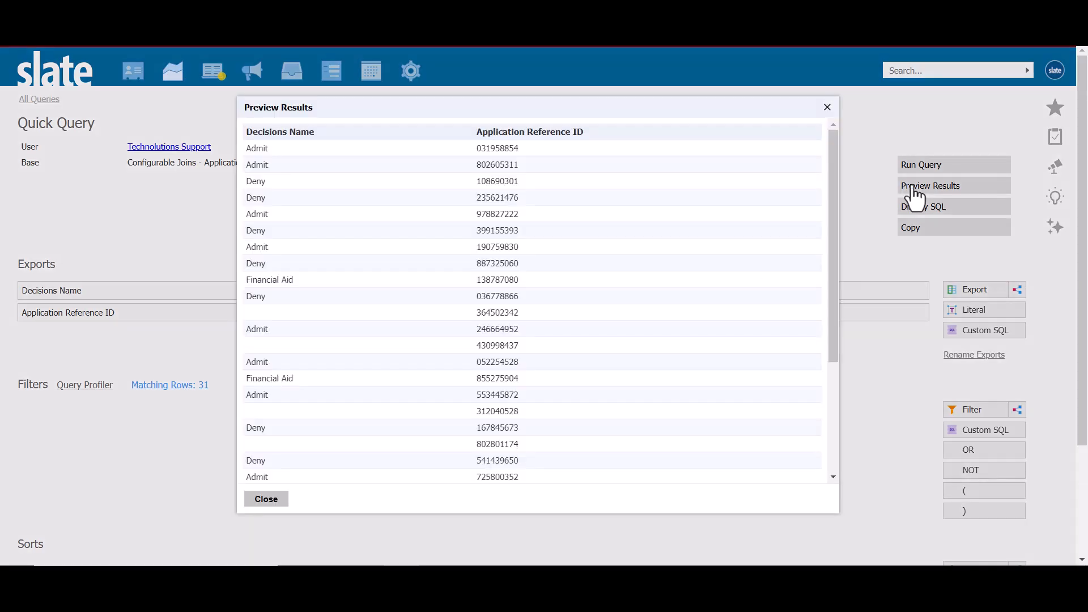
click(267, 500)
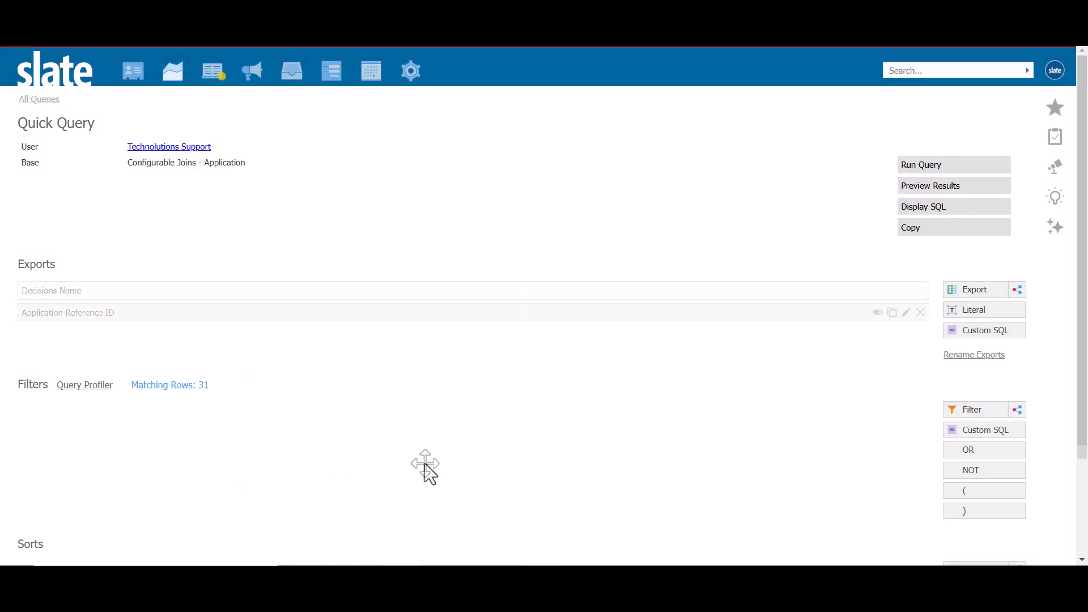
Add a Decision by Rank join with rank 1 to the blank application query.
scroll(426, 470, down, 2)
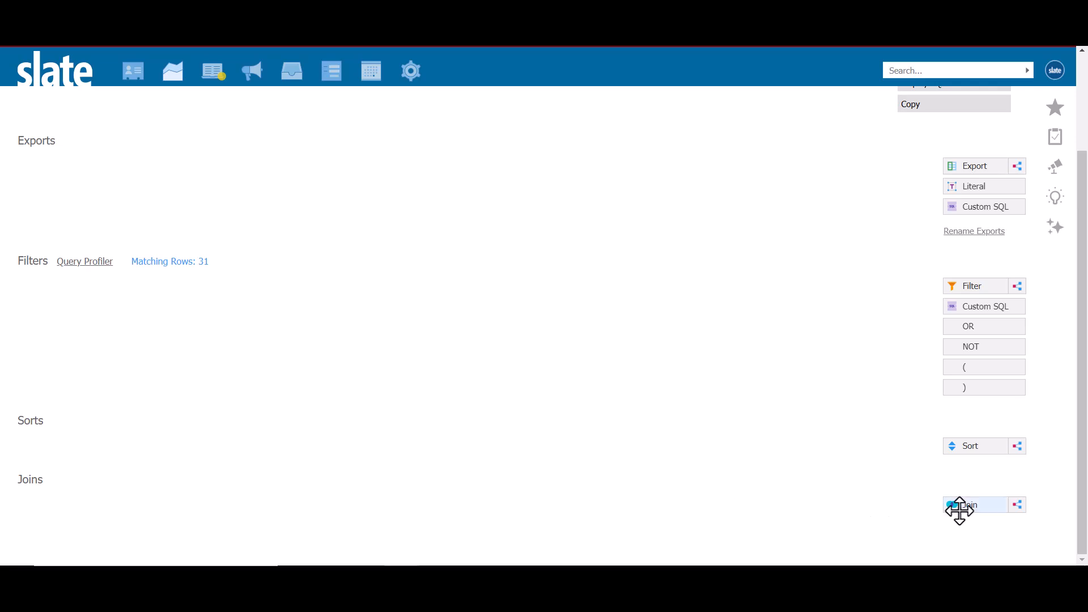
click(963, 505)
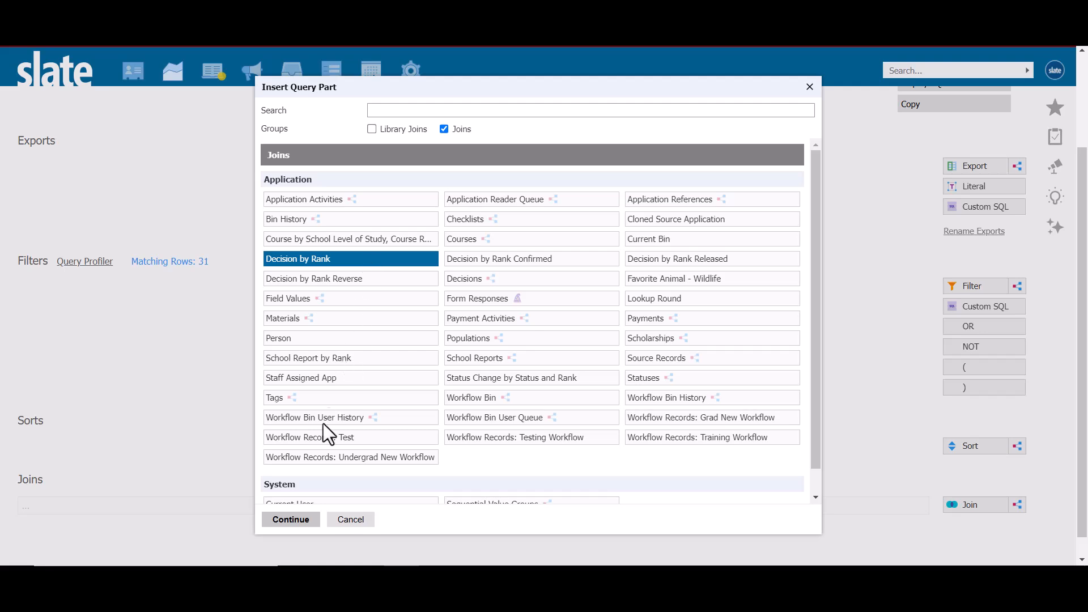
click(290, 519)
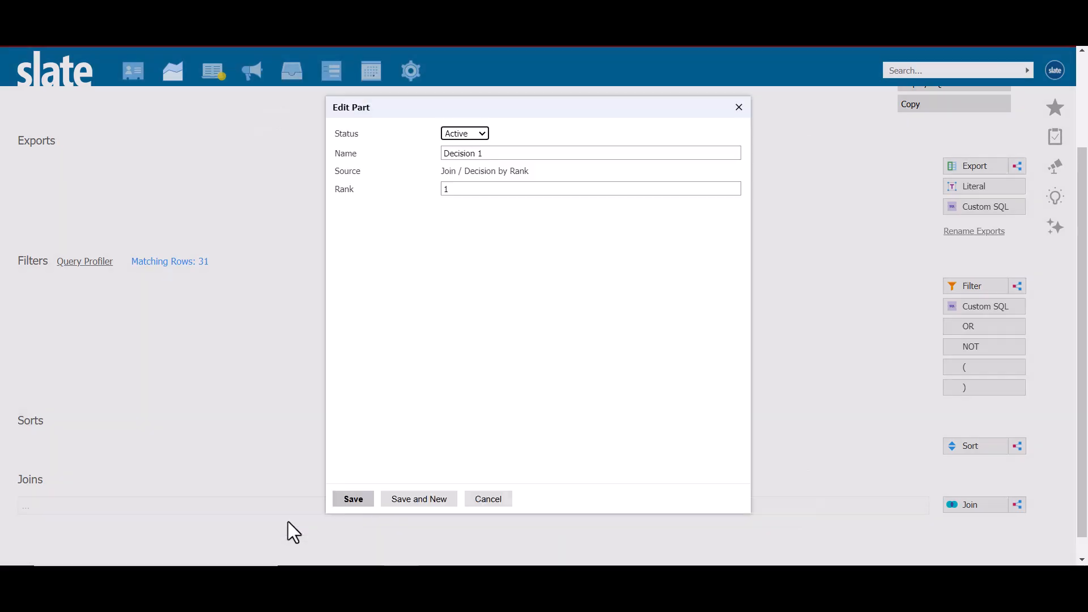
click(358, 500)
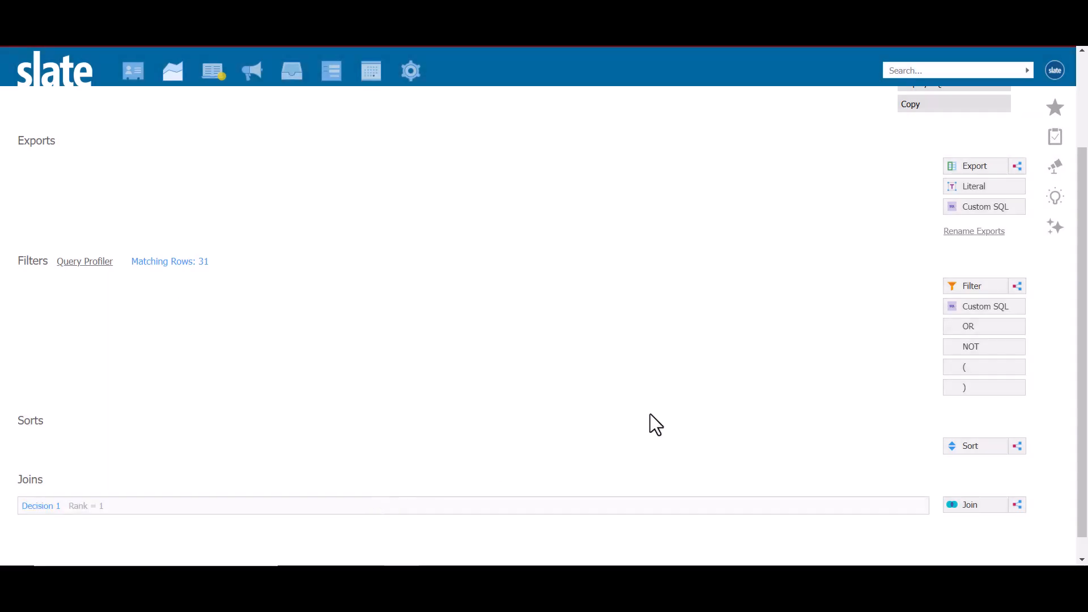
Export the Name from the rank 1 decision join along with the application's Reference ID.
click(986, 164)
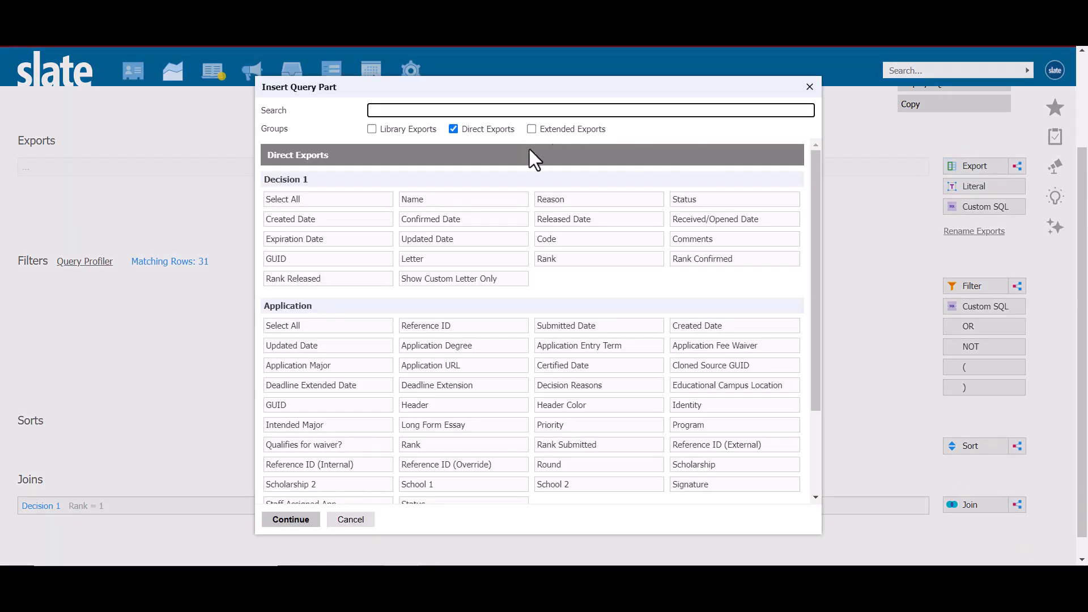
click(430, 202)
click(445, 327)
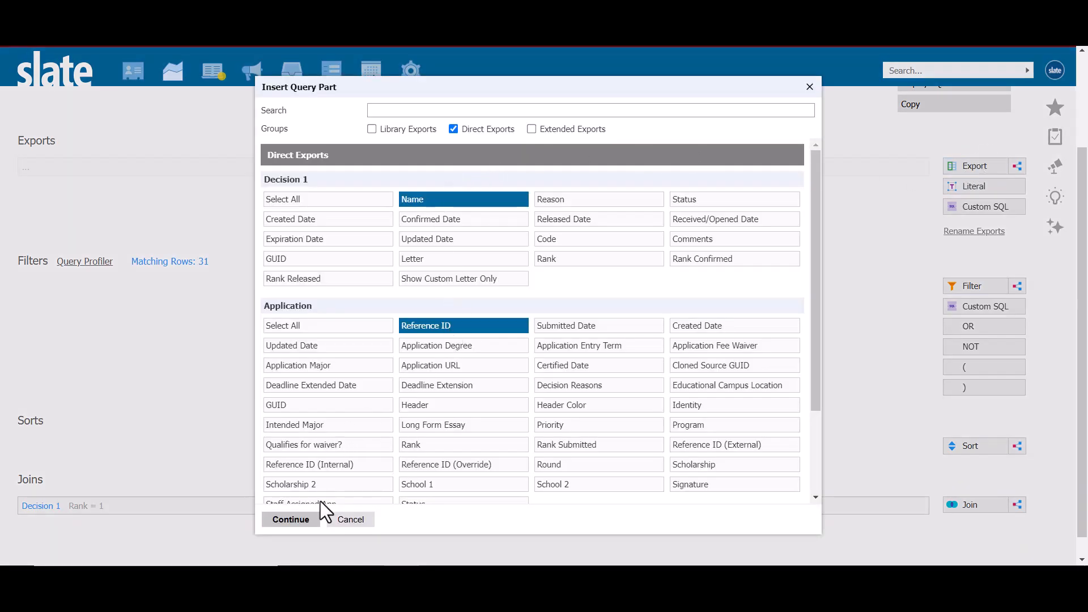
click(315, 527)
scroll(638, 369, up, 3)
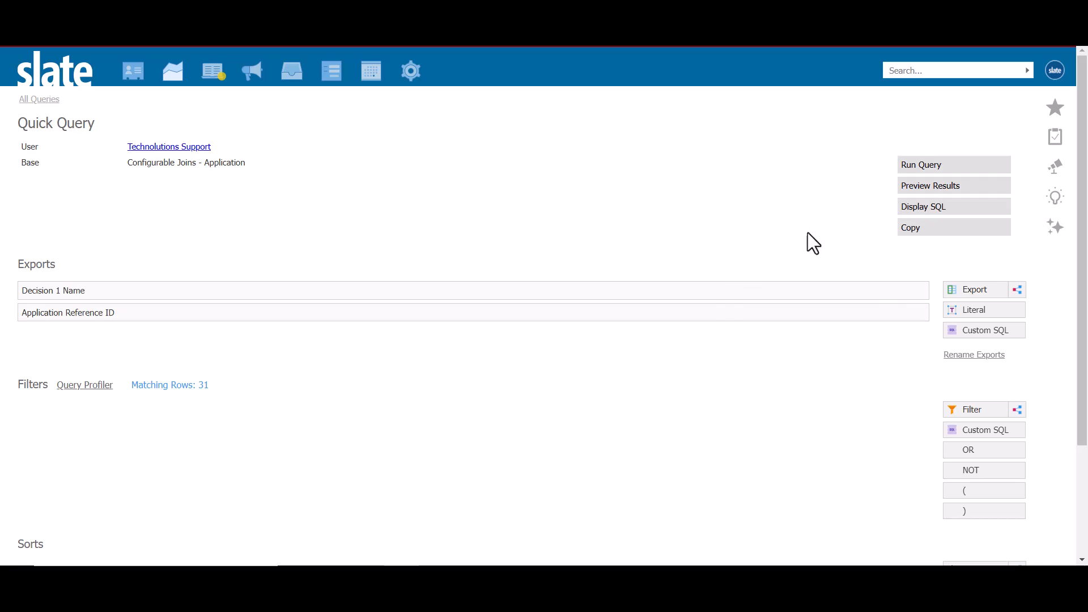
Preview the application query's results with the rank 1 decision Name and the application Reference ID.
click(913, 187)
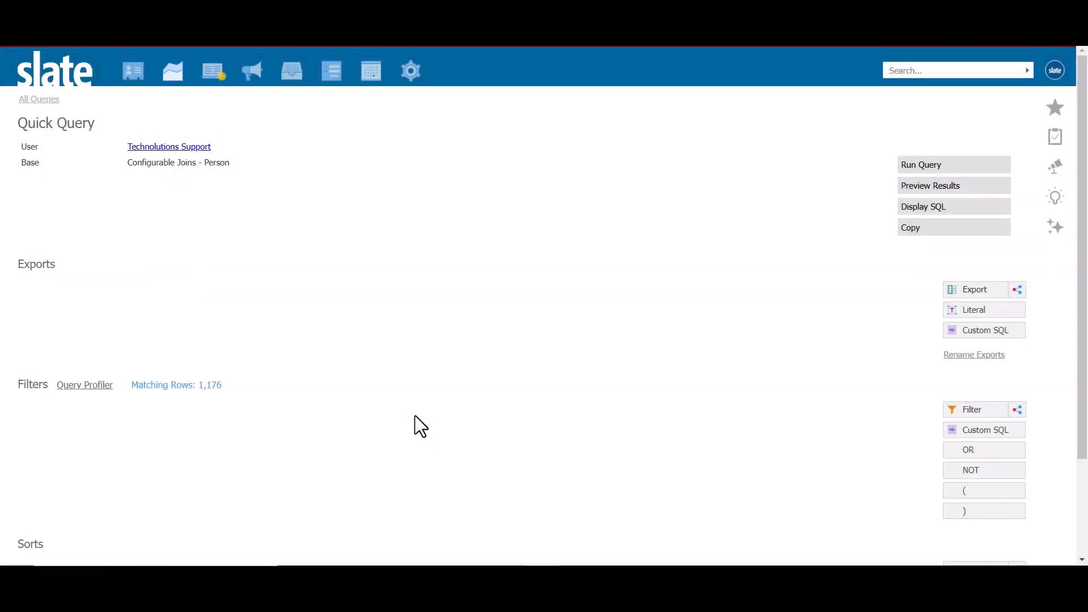
Add an Application by Rank join with rank 1 to the blank person query and open the filter selection.
scroll(415, 416, down, 2)
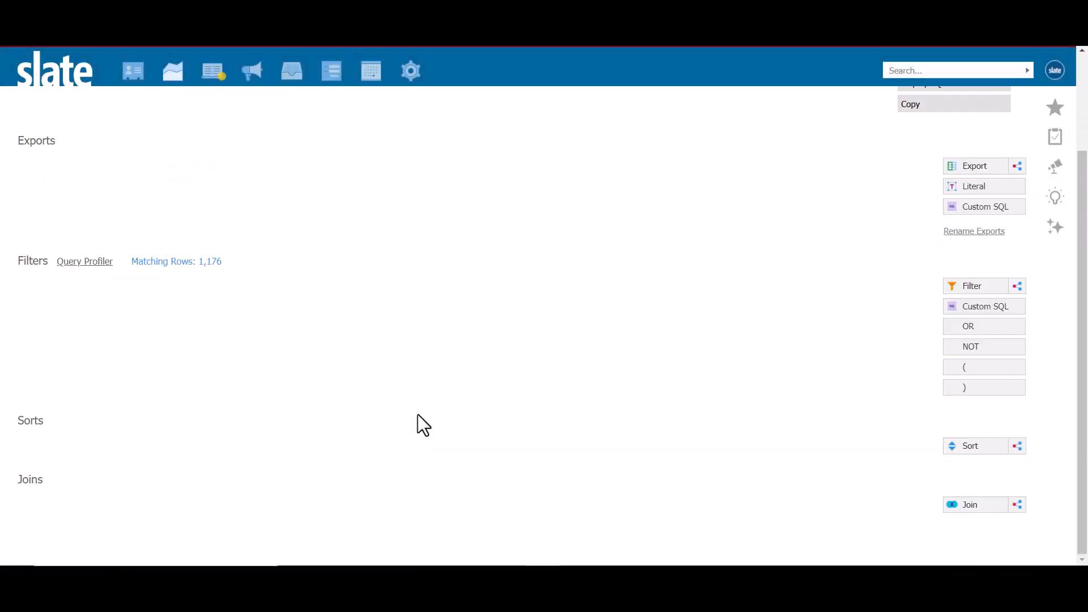
click(979, 508)
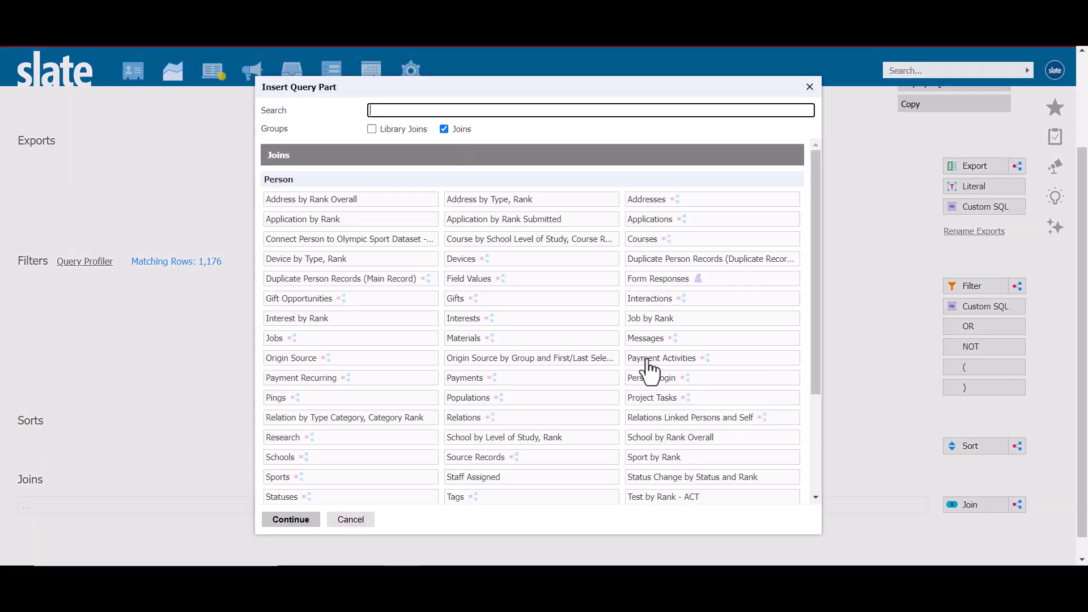
click(349, 221)
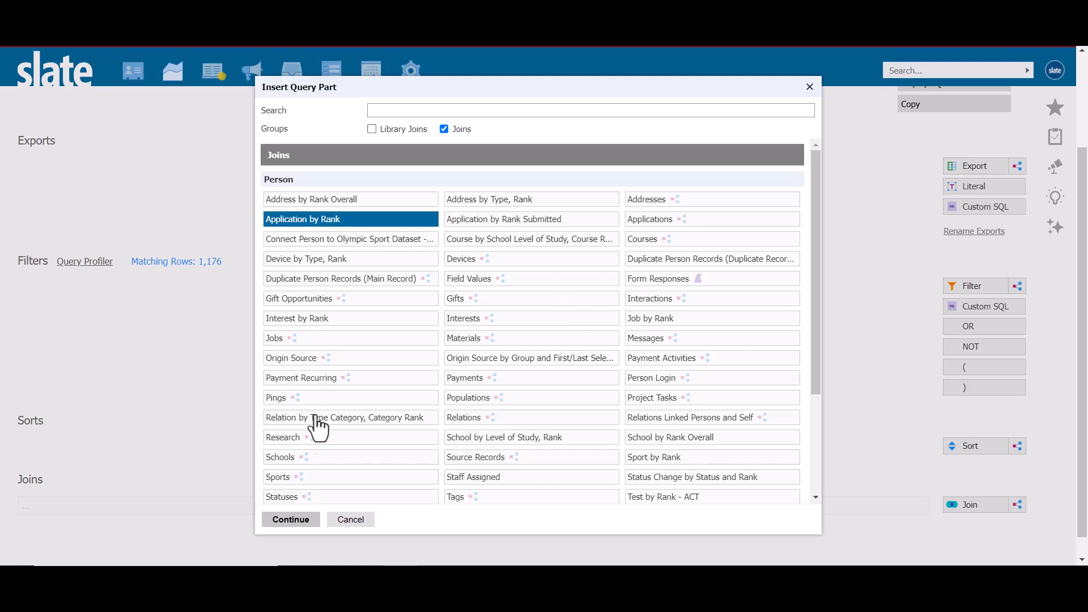
click(290, 519)
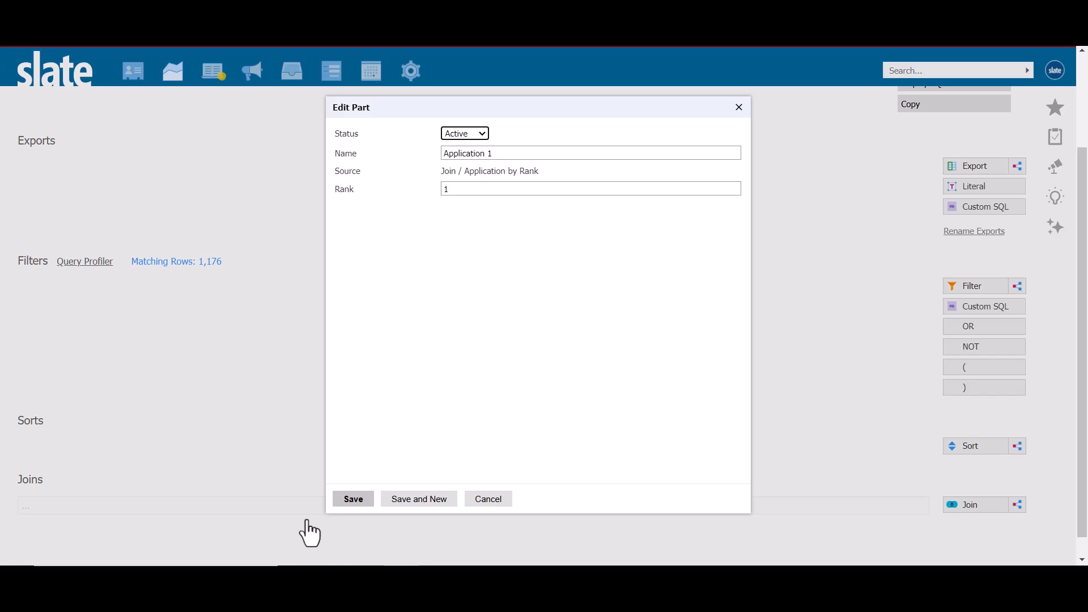
click(357, 500)
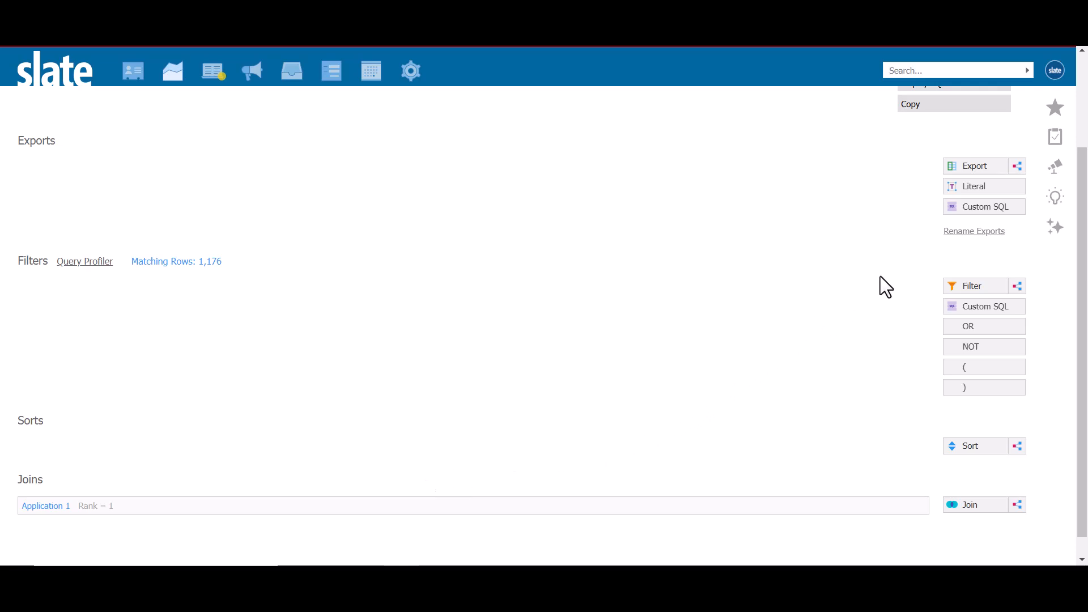
click(979, 287)
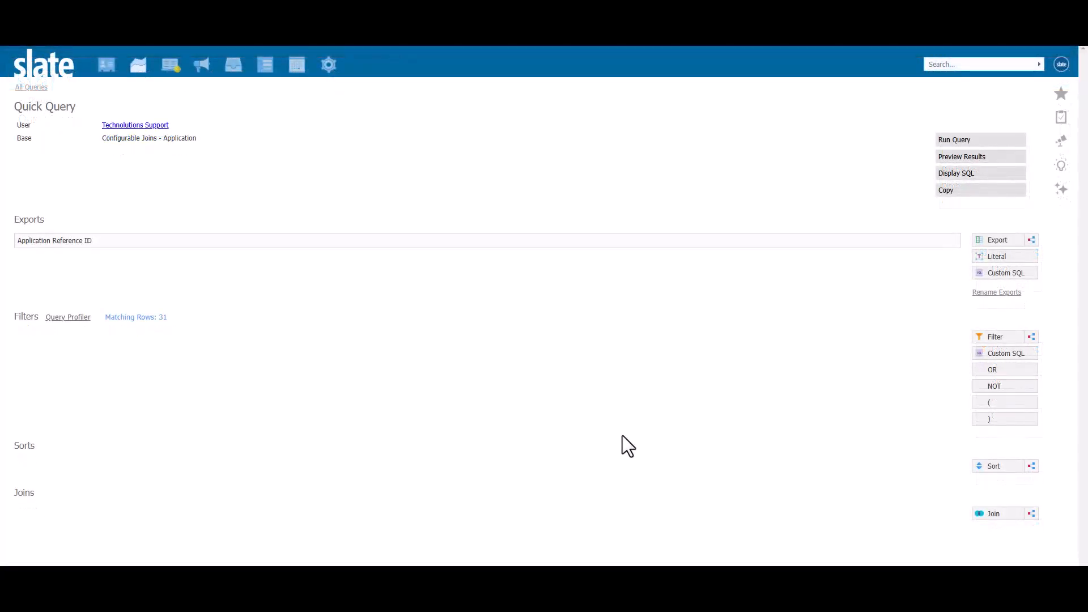
Start a dependent subquery filter on the application query with the Exists aggregate and a Decisions join.
click(1031, 337)
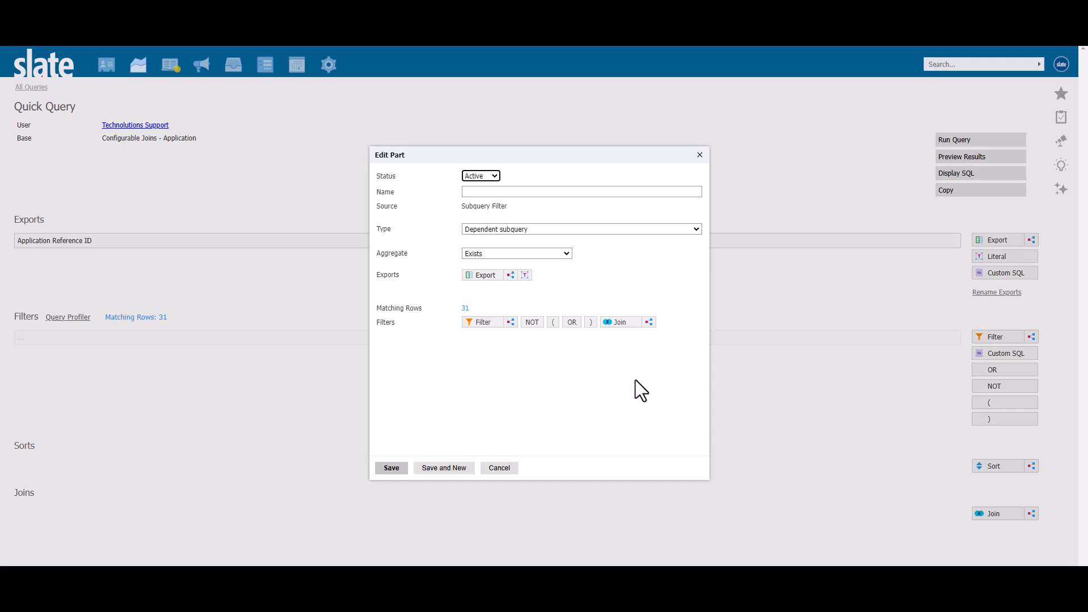
click(567, 254)
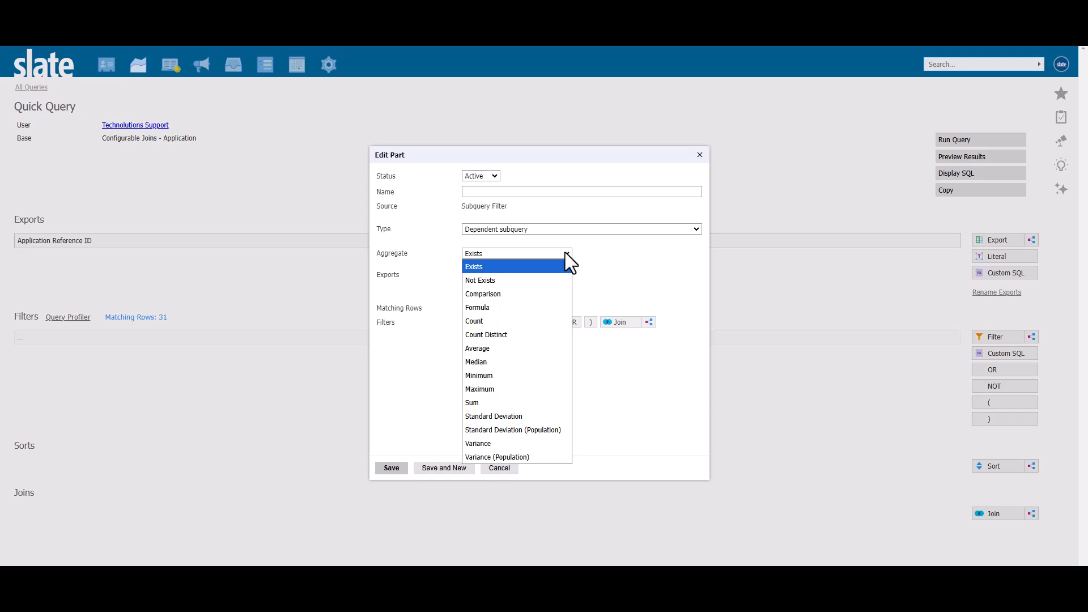
click(566, 253)
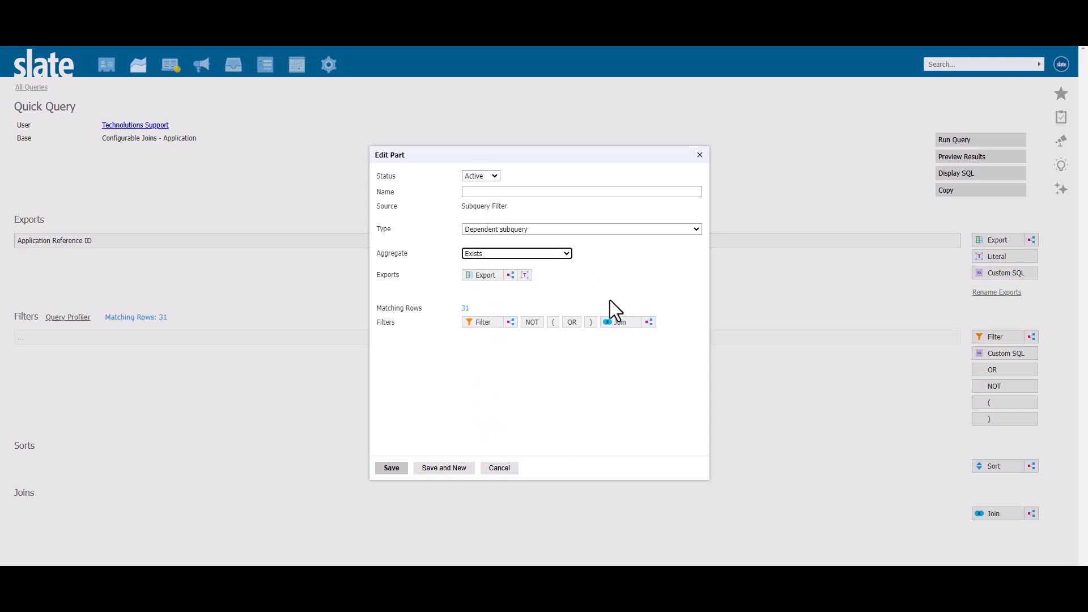
click(621, 322)
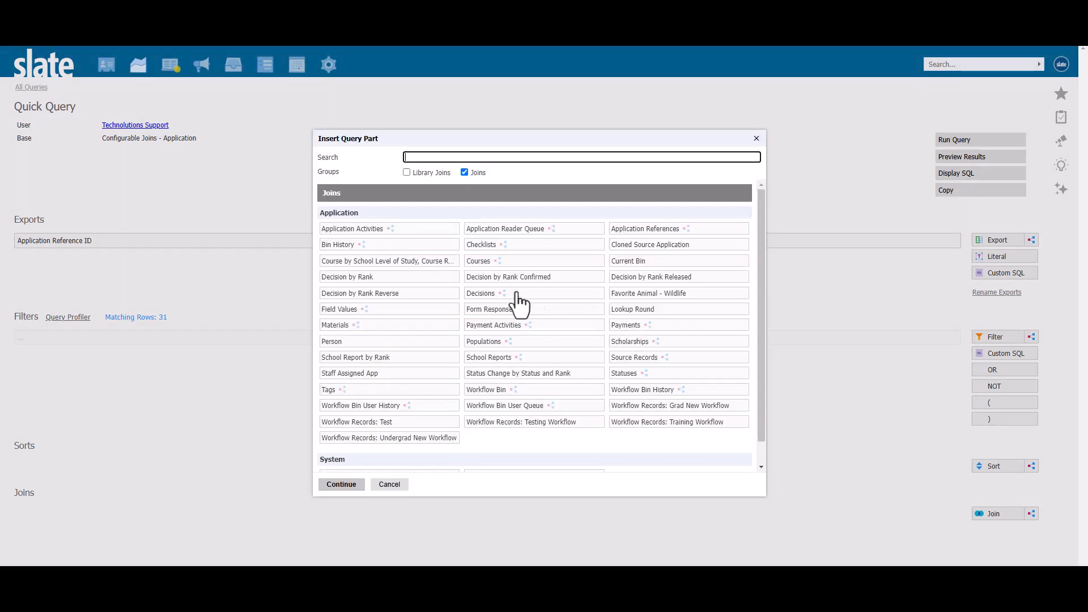
click(489, 296)
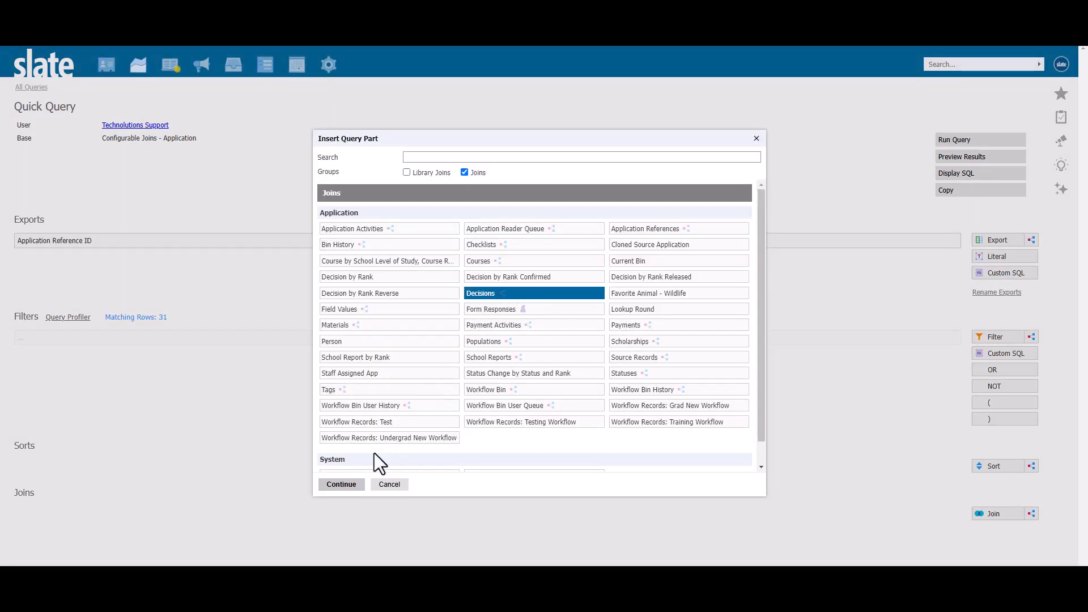
click(342, 485)
click(400, 476)
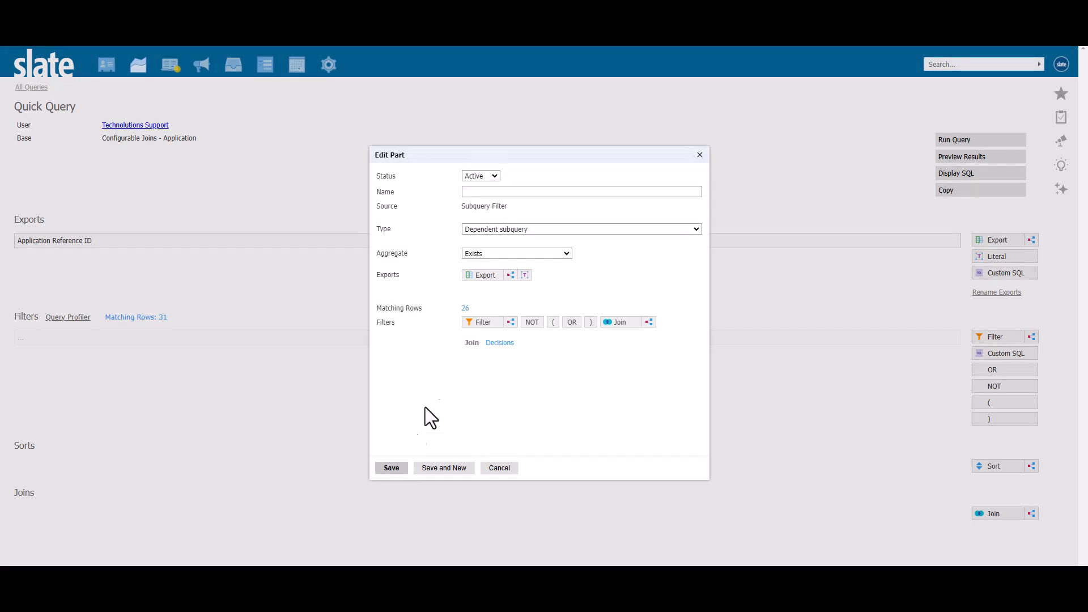
Add a decision Code filter set to IN Admit inside the subquery filter.
click(479, 322)
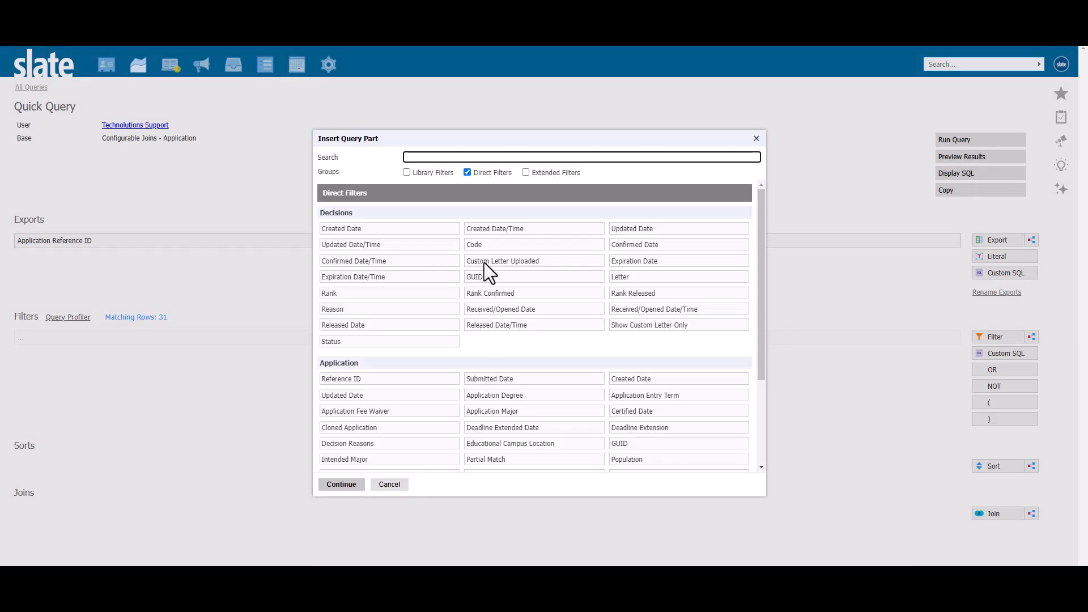
click(488, 247)
click(351, 484)
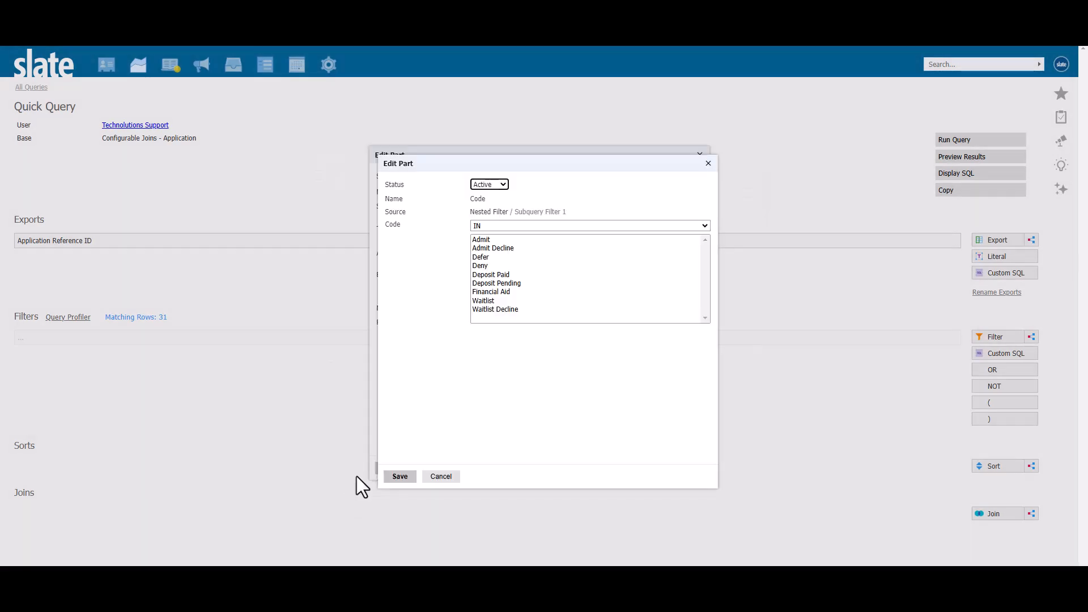
click(486, 240)
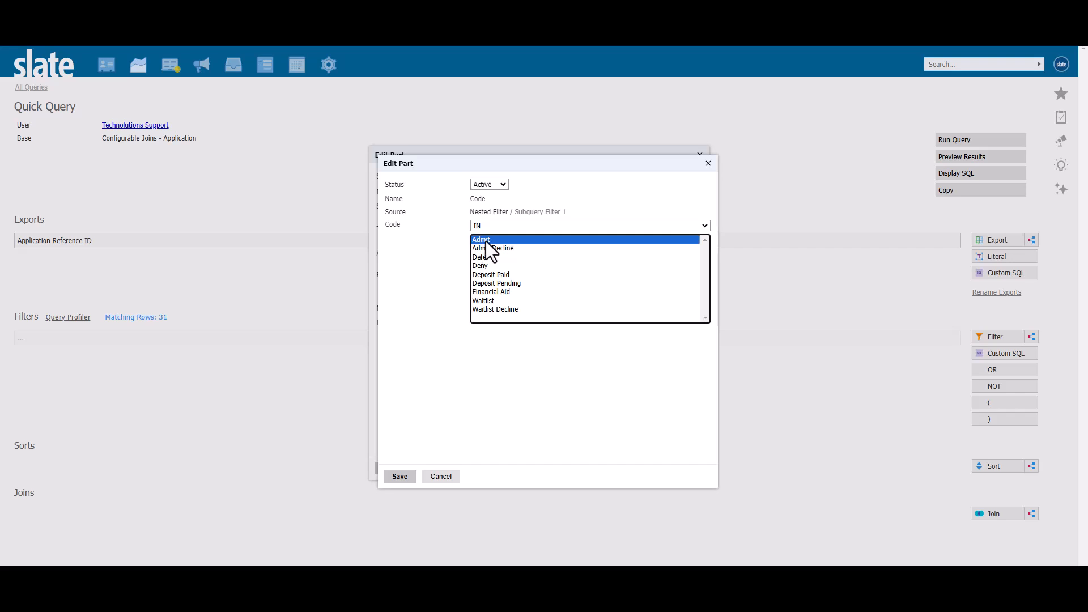
click(400, 477)
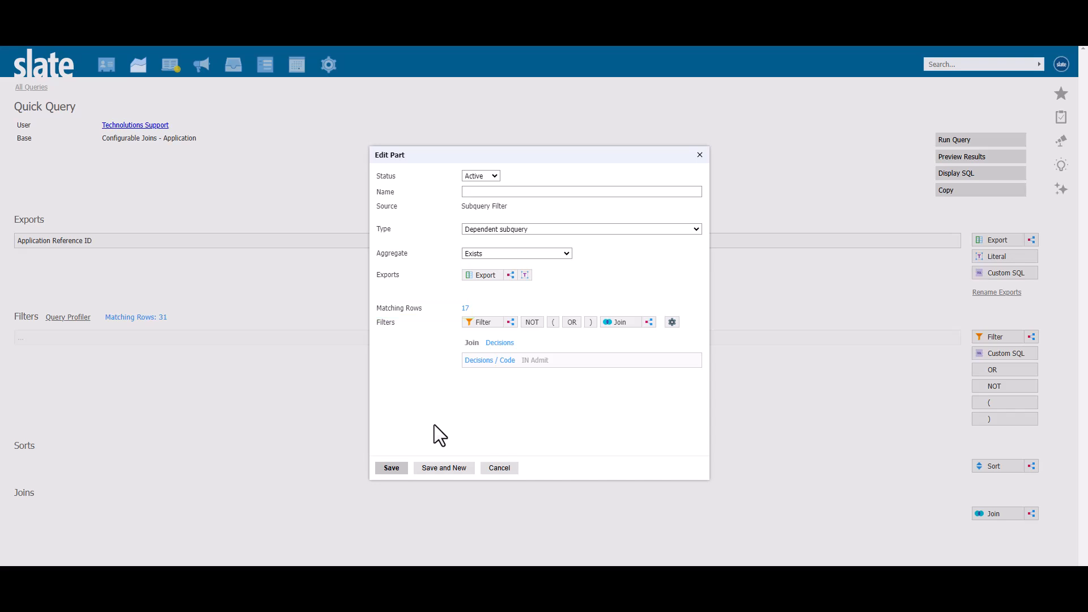
Add a decision Status filter set to IN Received inside the subquery filter.
click(476, 323)
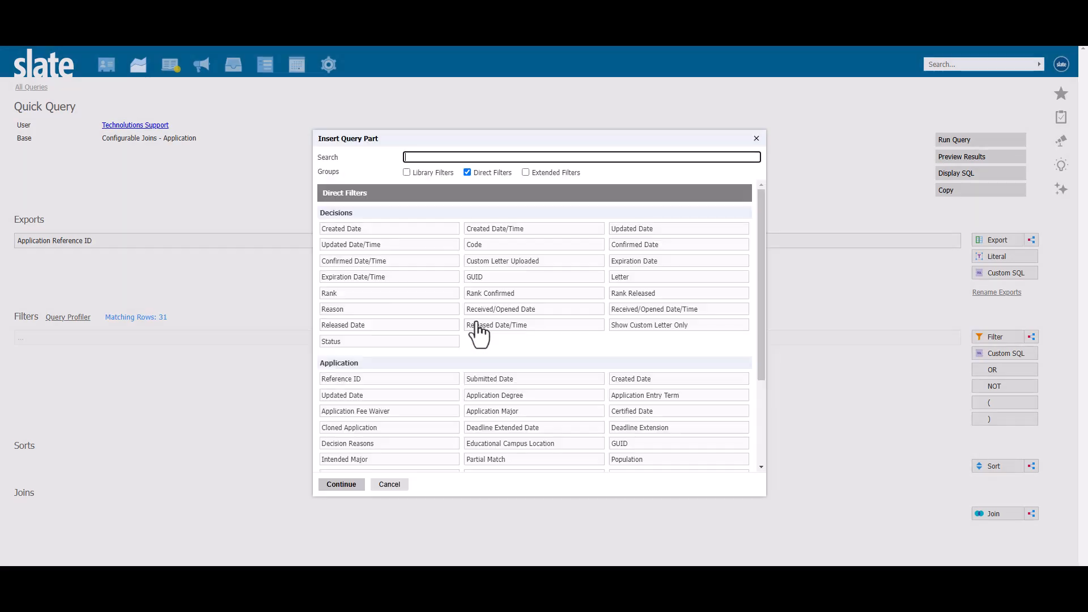
click(343, 341)
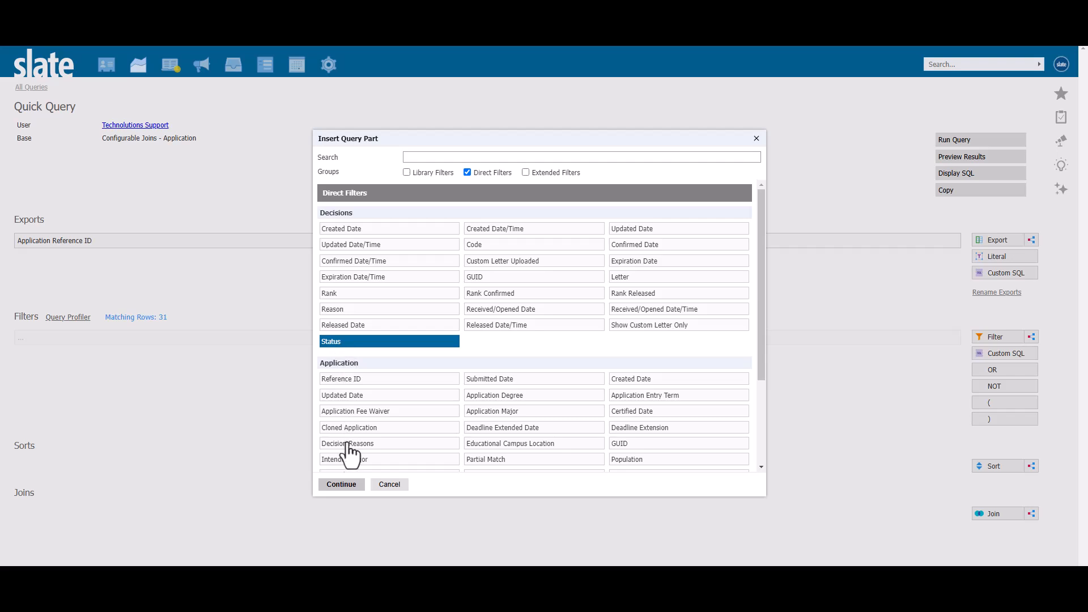
click(342, 485)
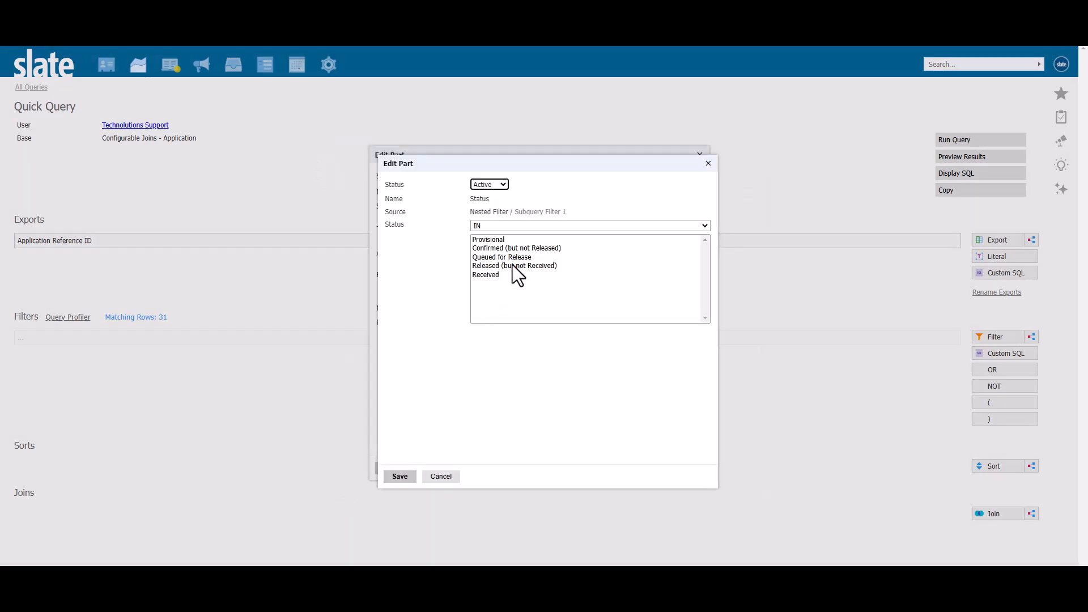
click(530, 250)
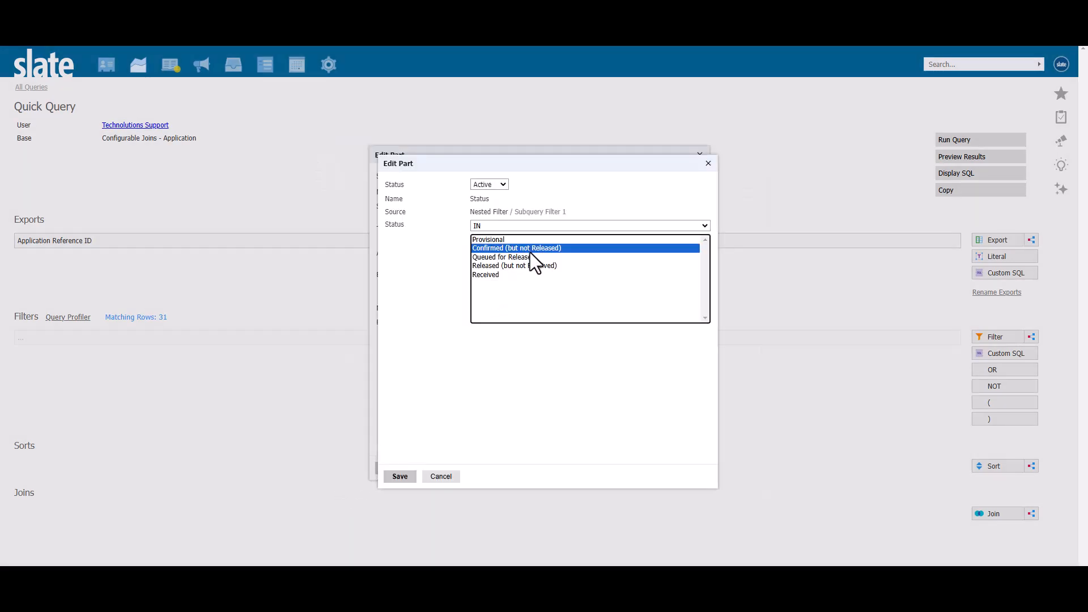
click(529, 267)
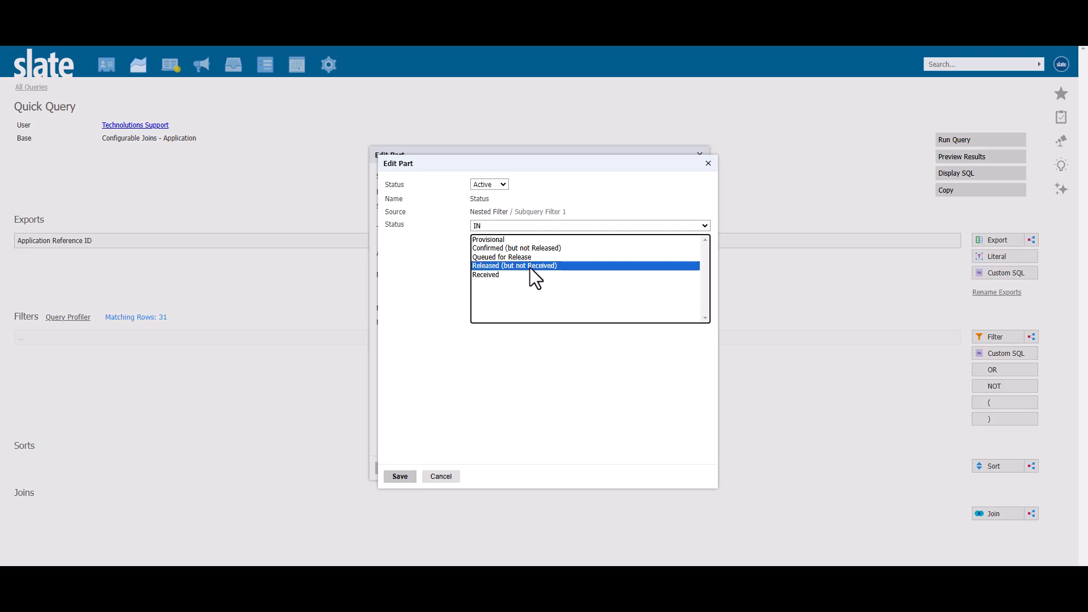
click(517, 275)
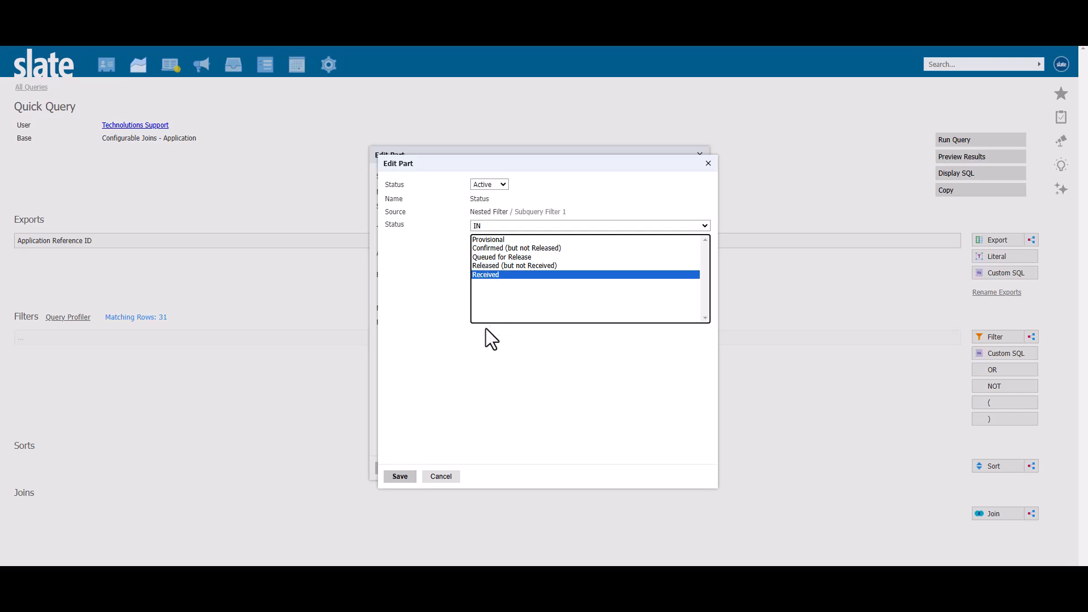
click(413, 474)
Name the subquery filter Admit Decision Received, then copy the subquery to the clipboard and save it.
click(506, 192)
text(Admit )
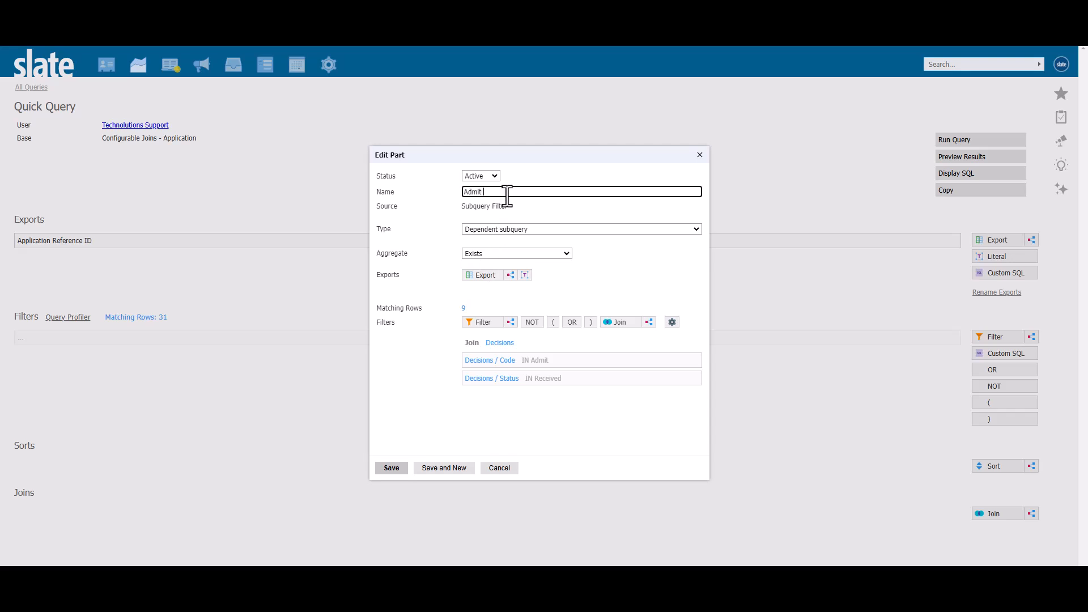
text(Decision Received)
click(425, 426)
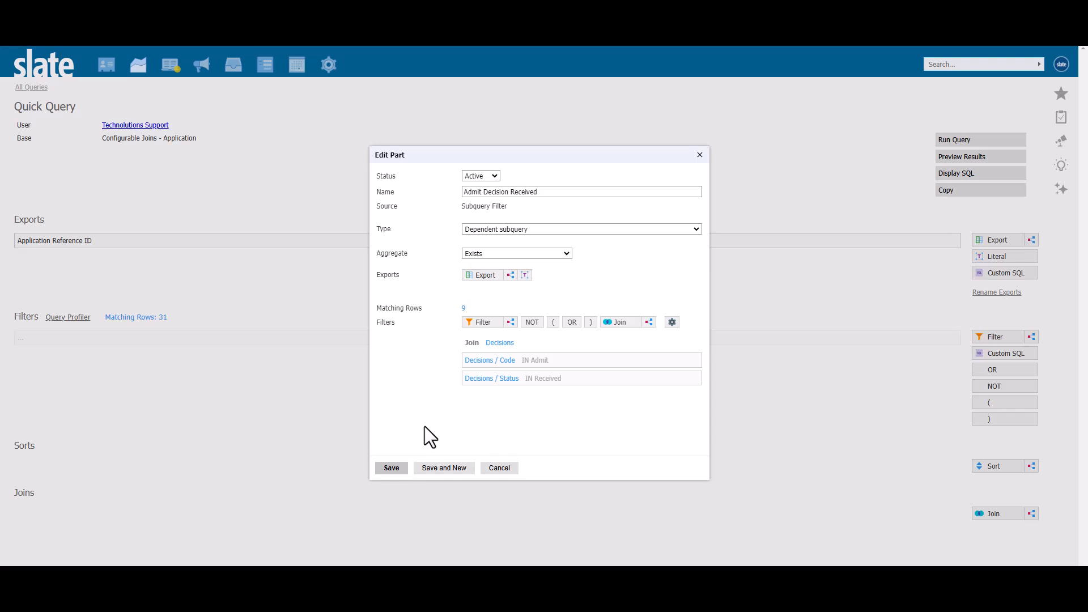
key(ctrl+c)
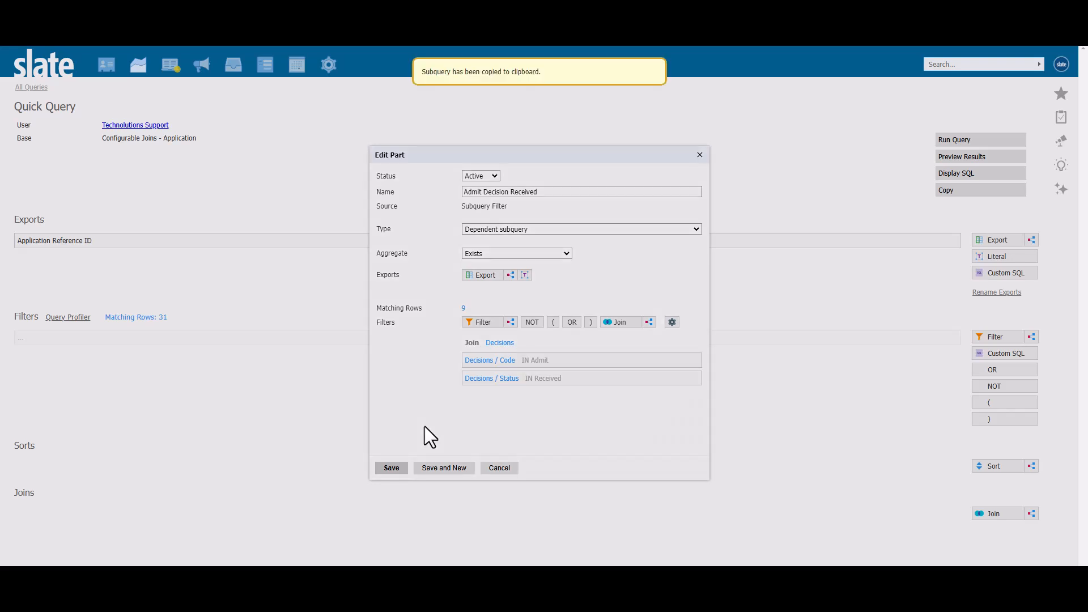
click(396, 469)
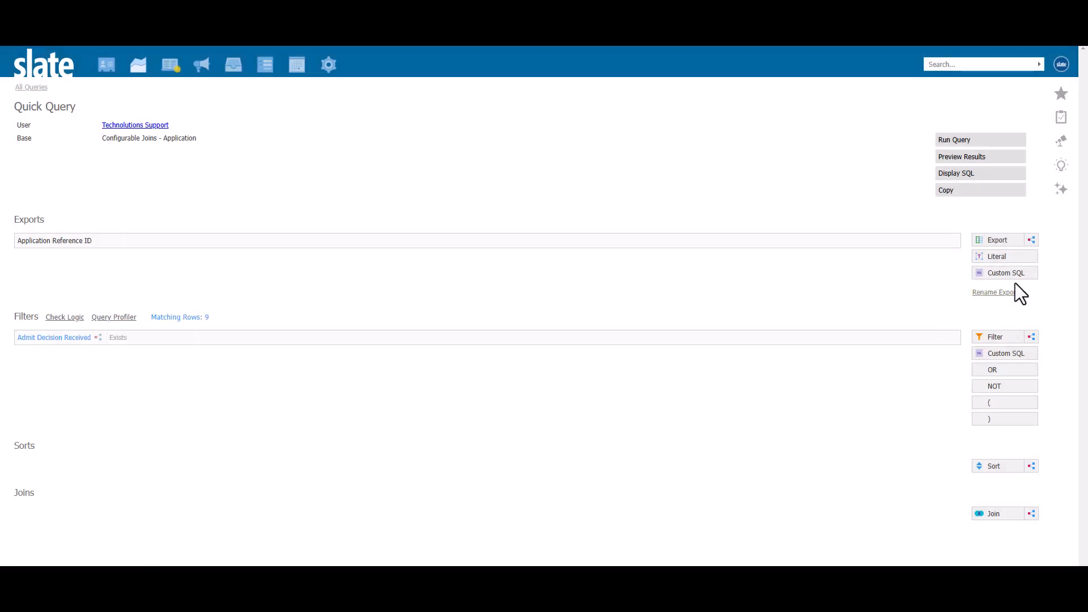
Create a subquery export in the application query and paste the copied subquery into it.
click(1034, 240)
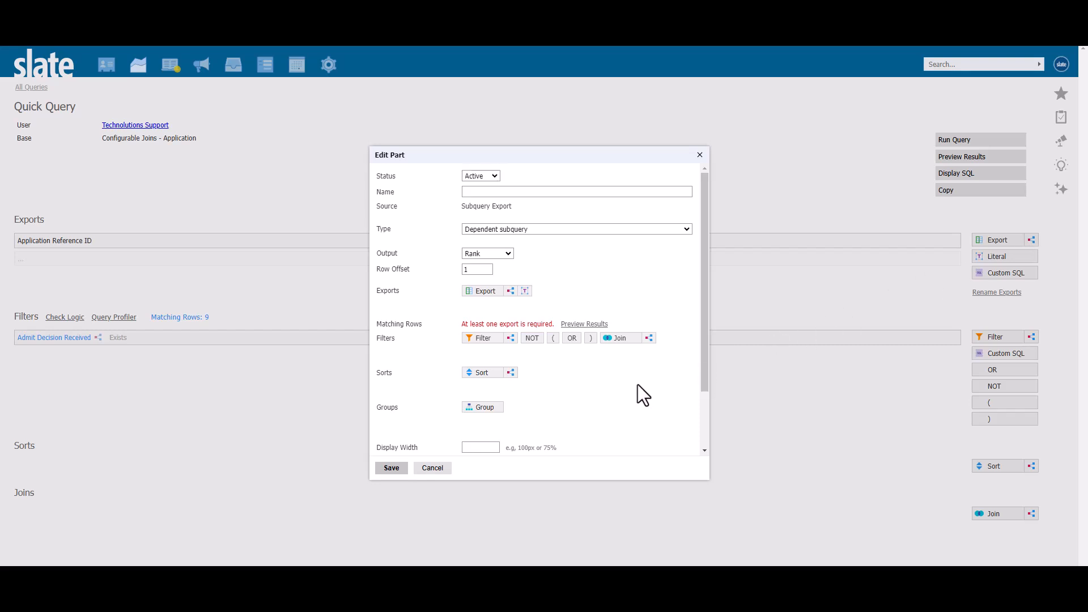
key(ctrl+v)
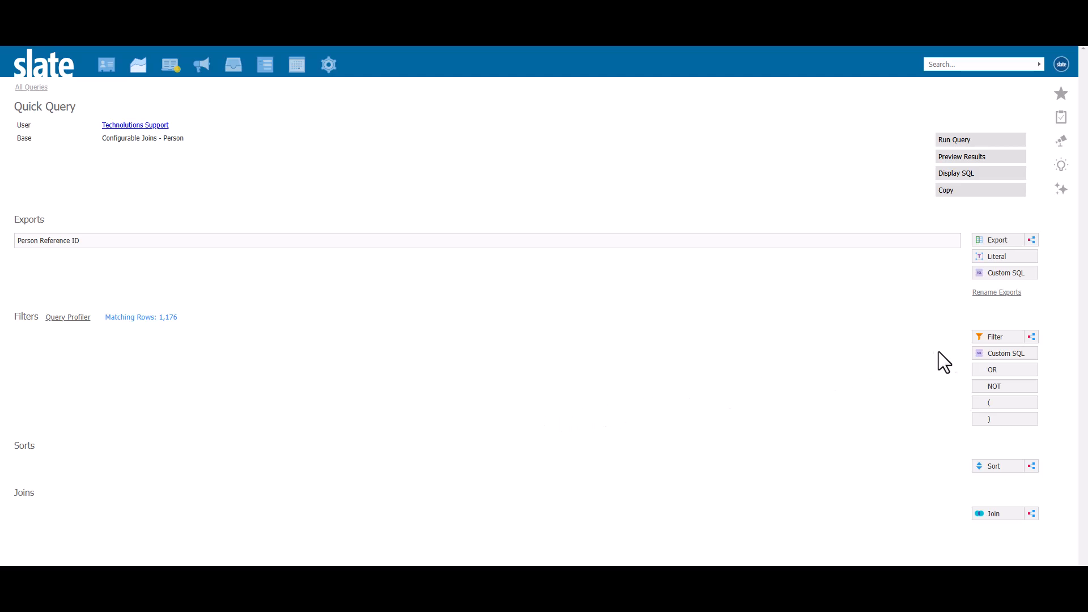
Start a dependent subquery filter on the person query with the Exists aggregate and an Applications join.
click(1032, 336)
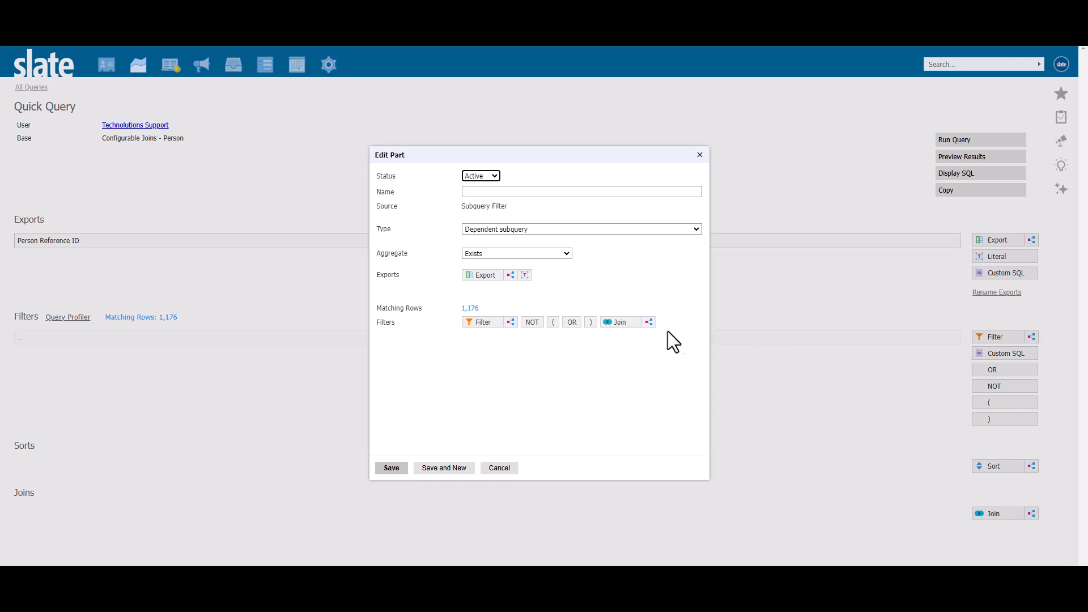
click(621, 322)
click(637, 246)
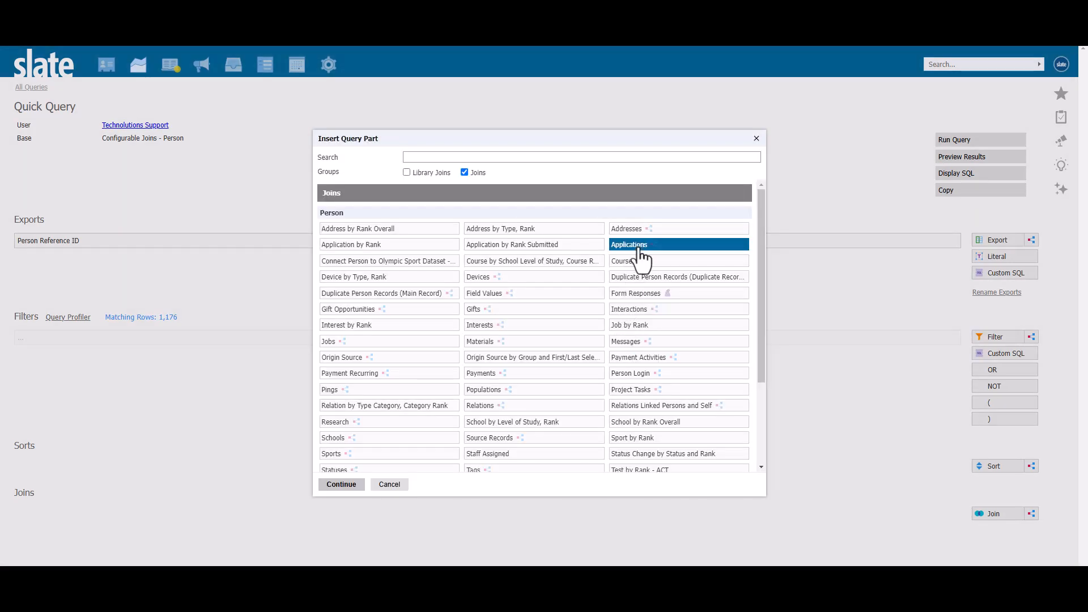
click(325, 486)
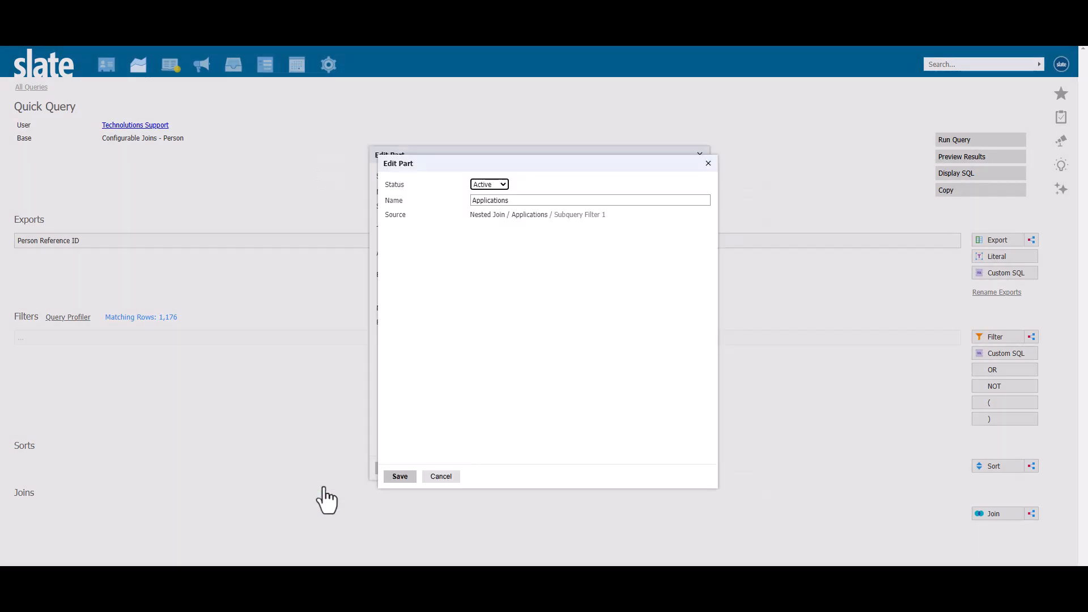
click(399, 477)
Name the person query's subquery filter Application Exists and save it.
click(600, 193)
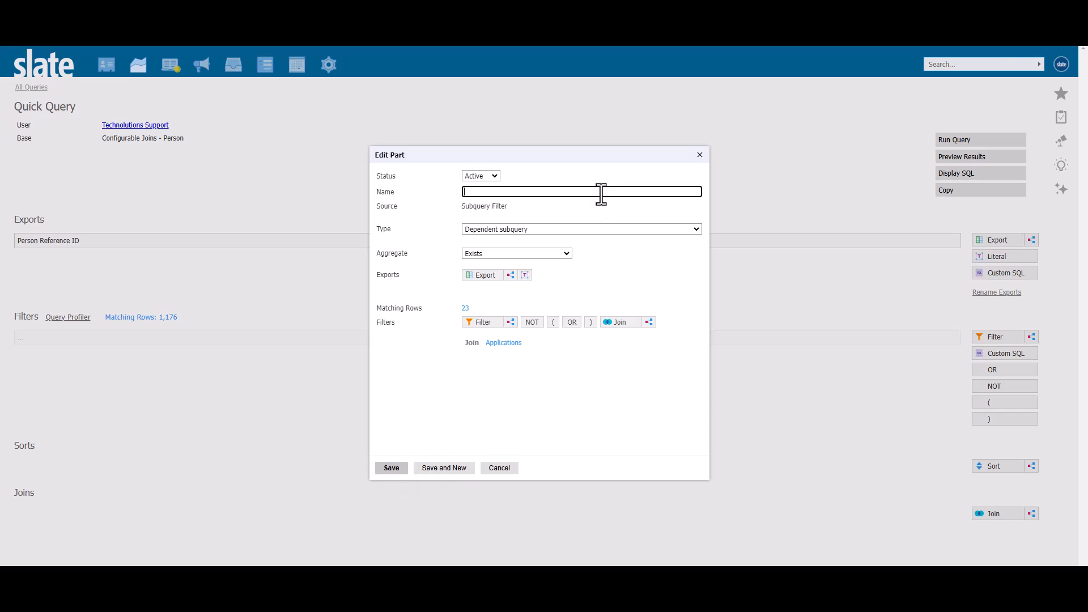
text(Application Exists)
click(398, 467)
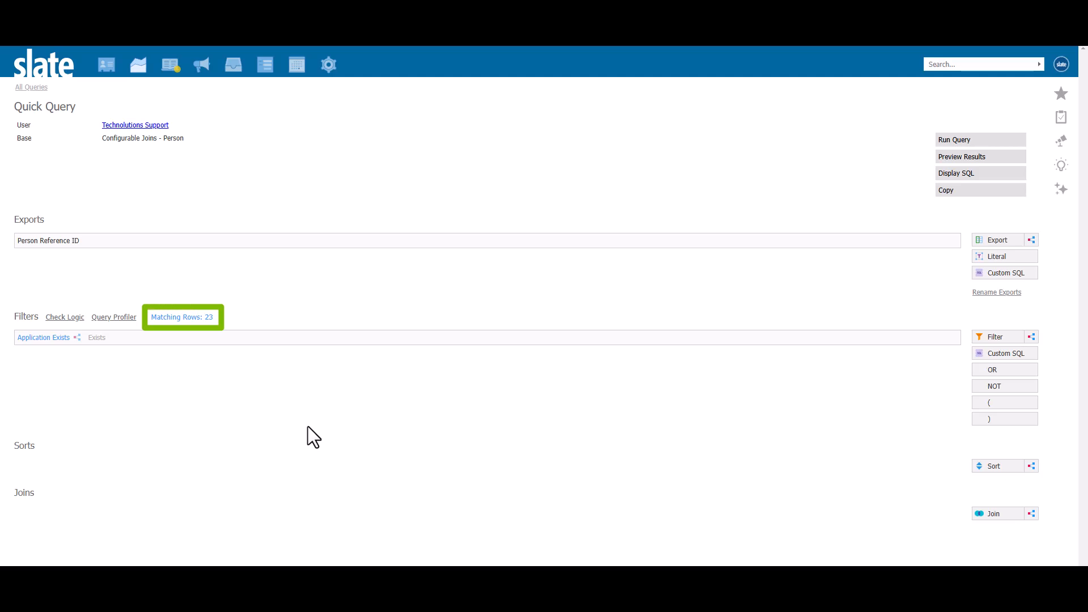
Add a subquery export to the person query, paste the copied Applications subquery into it, and set its output to Aggregate.
click(1032, 241)
click(634, 395)
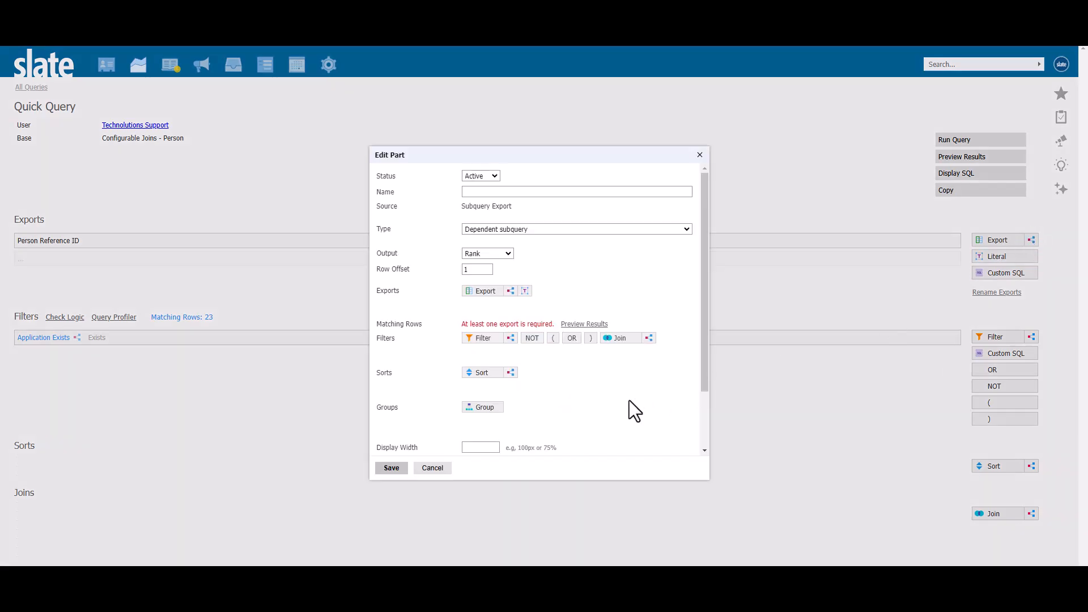
key(ctrl+v)
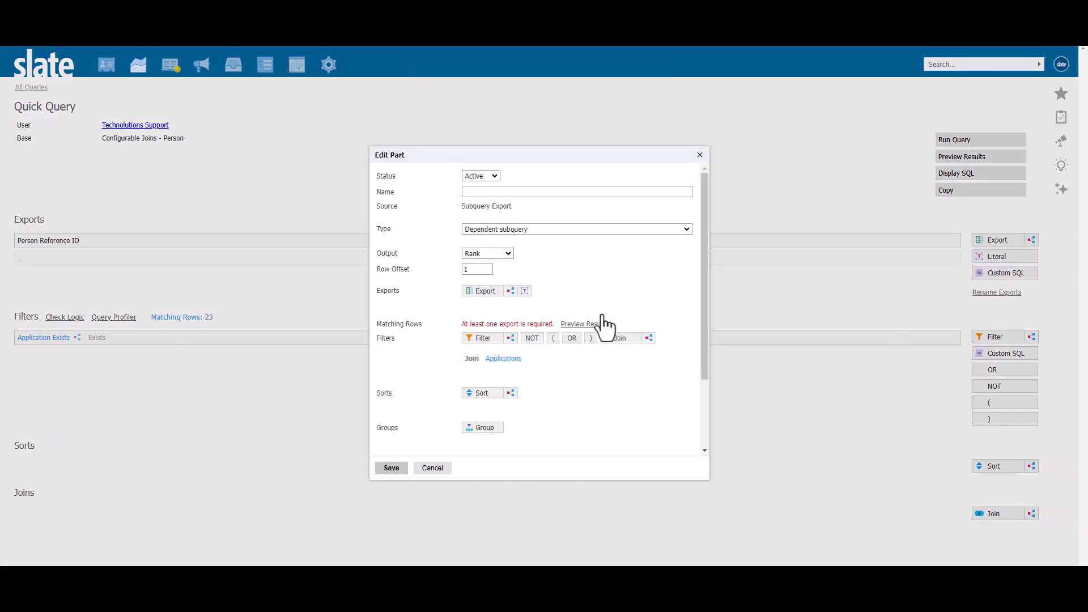
click(512, 255)
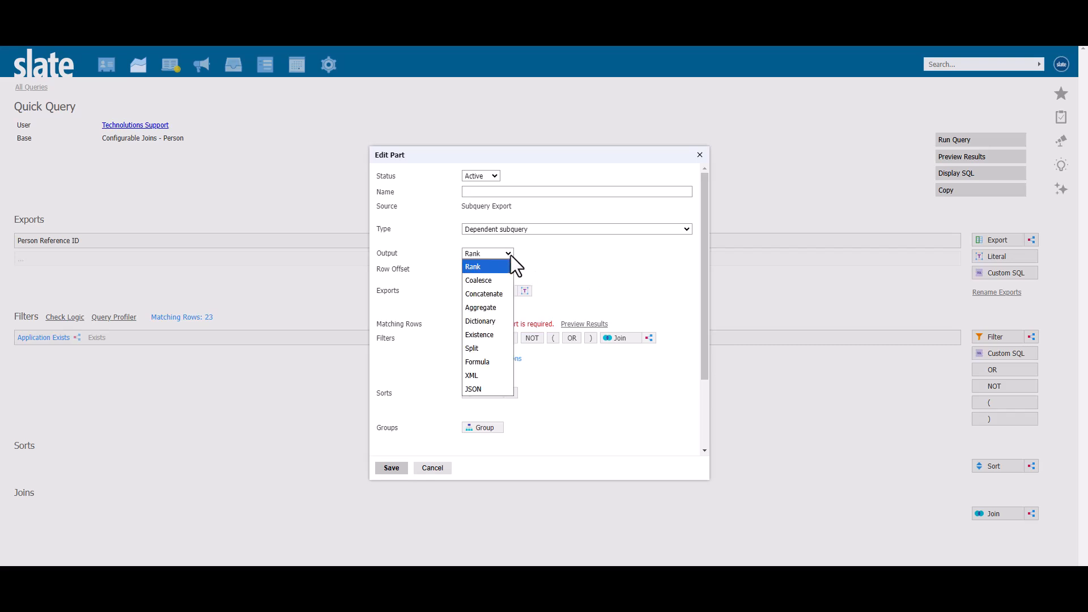
click(494, 308)
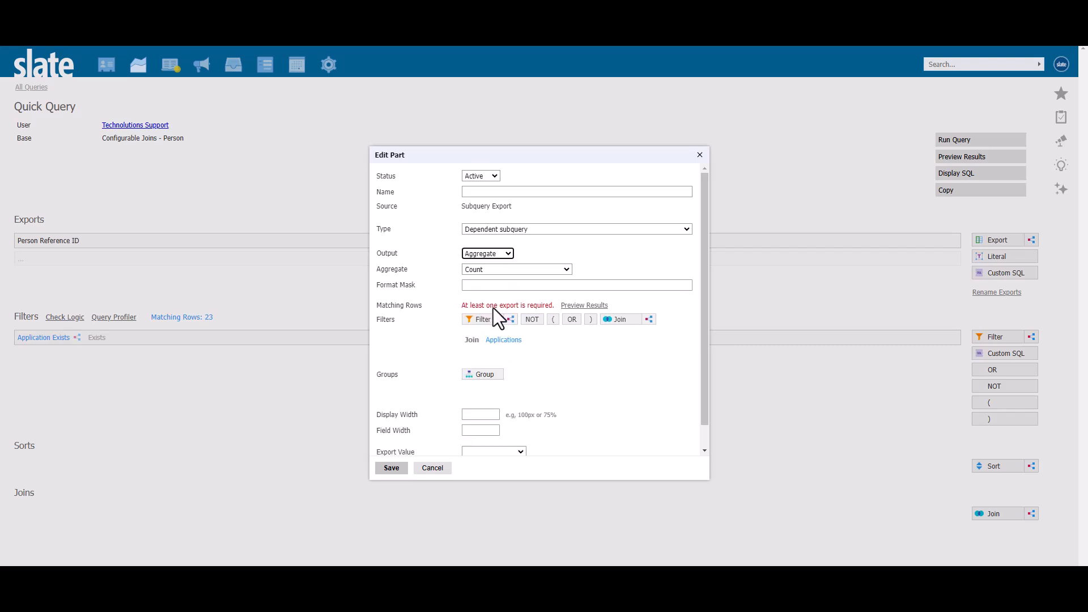
Name the subquery export Count Of Applications, save it, and preview the query results.
click(570, 193)
text(Count Of )
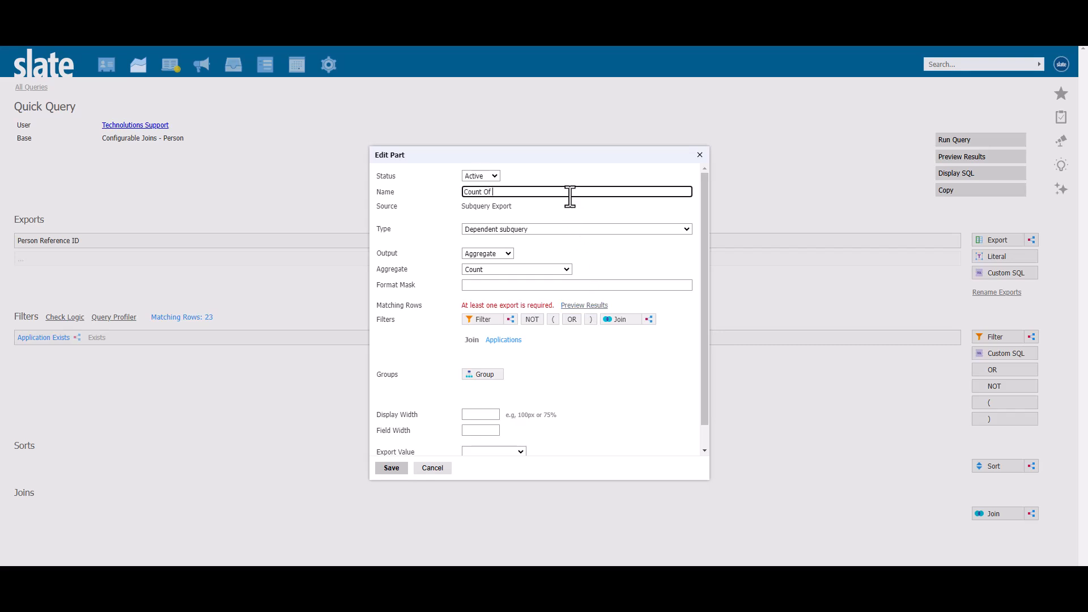
text(Applications)
click(392, 469)
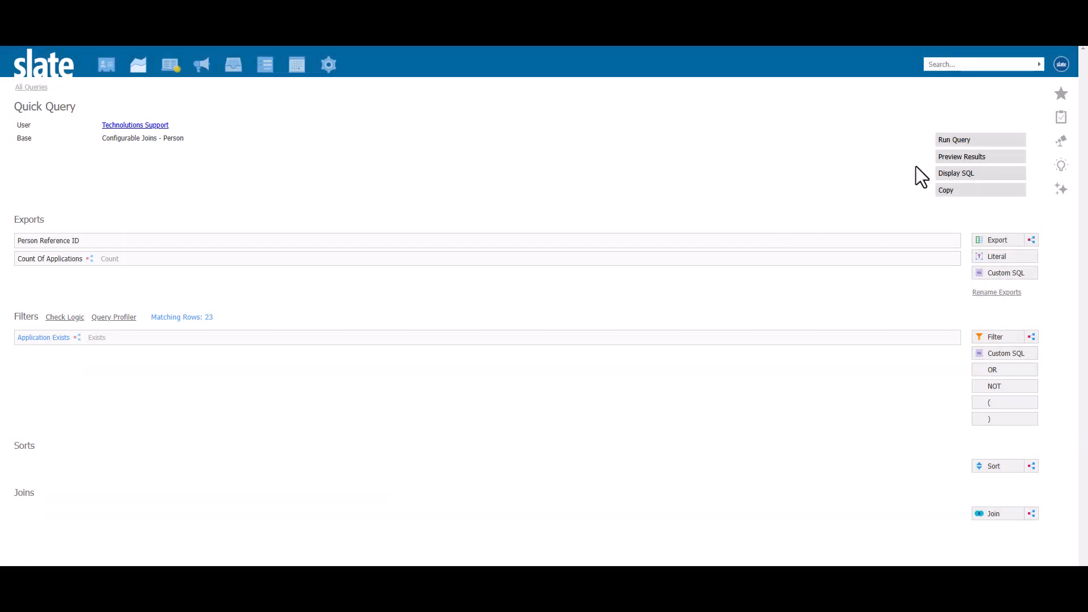
click(941, 158)
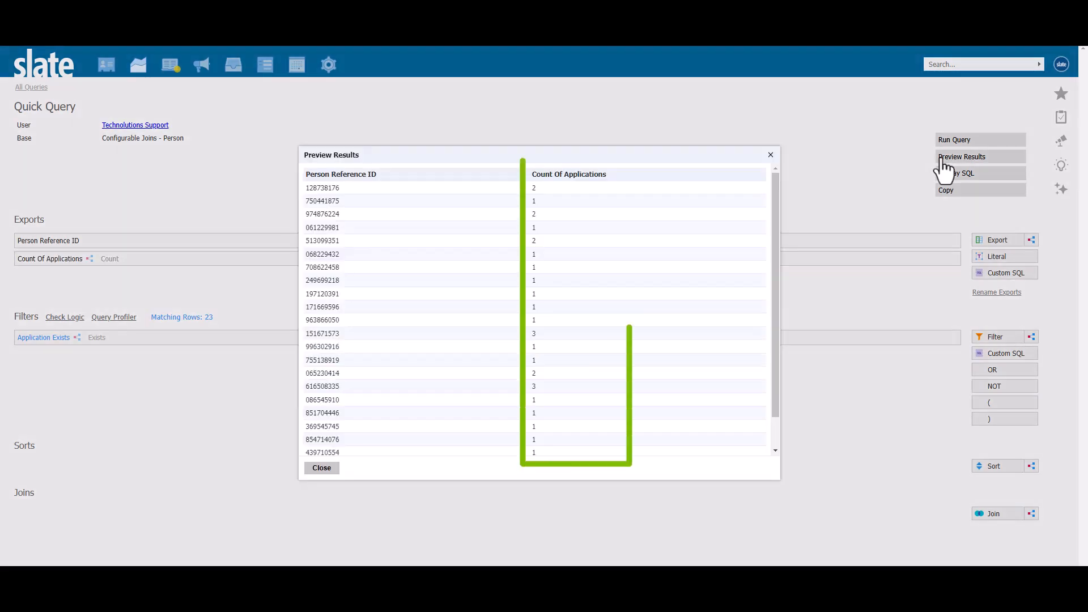